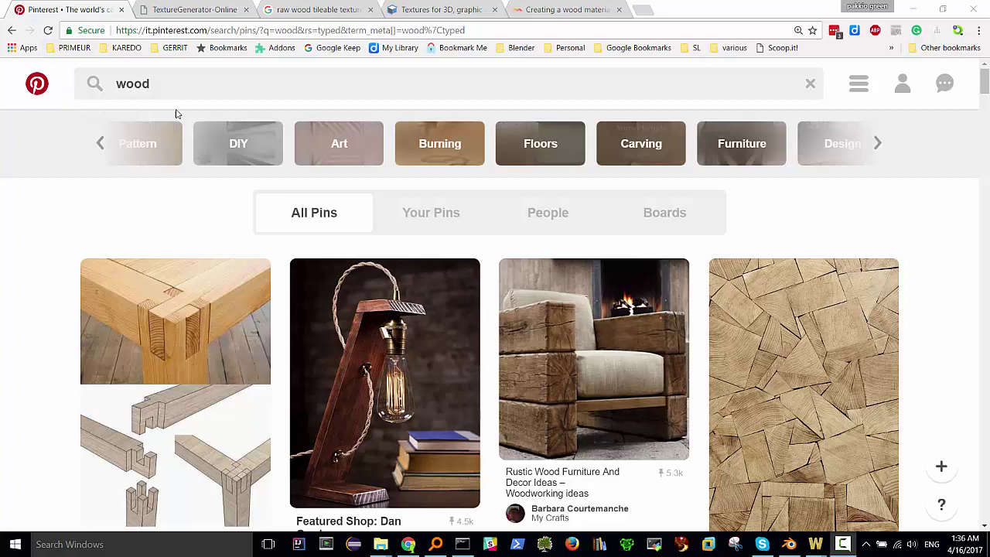
# Step: In a new tab, run a Google search for 'raw wood texture'
pyautogui.click(644, 10)
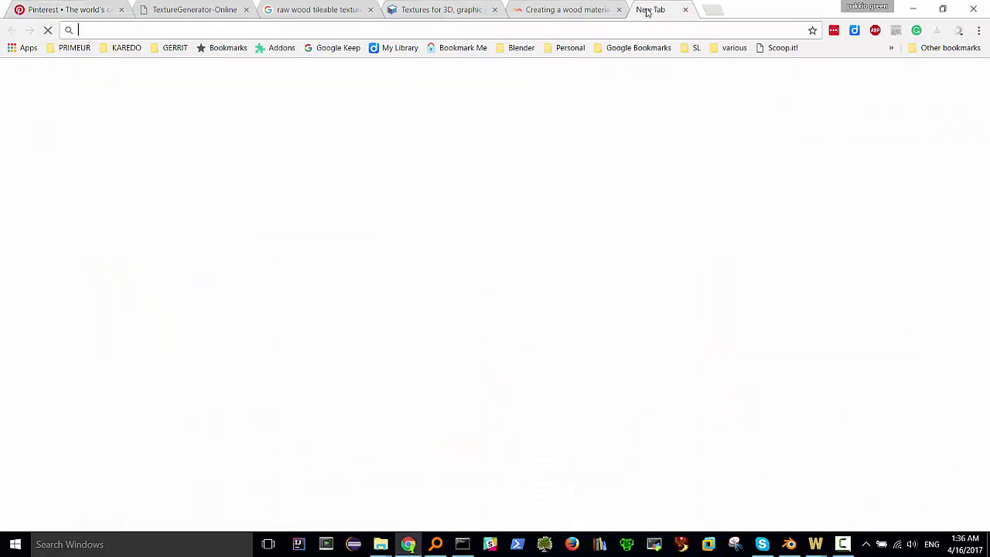
pyautogui.write('woo')
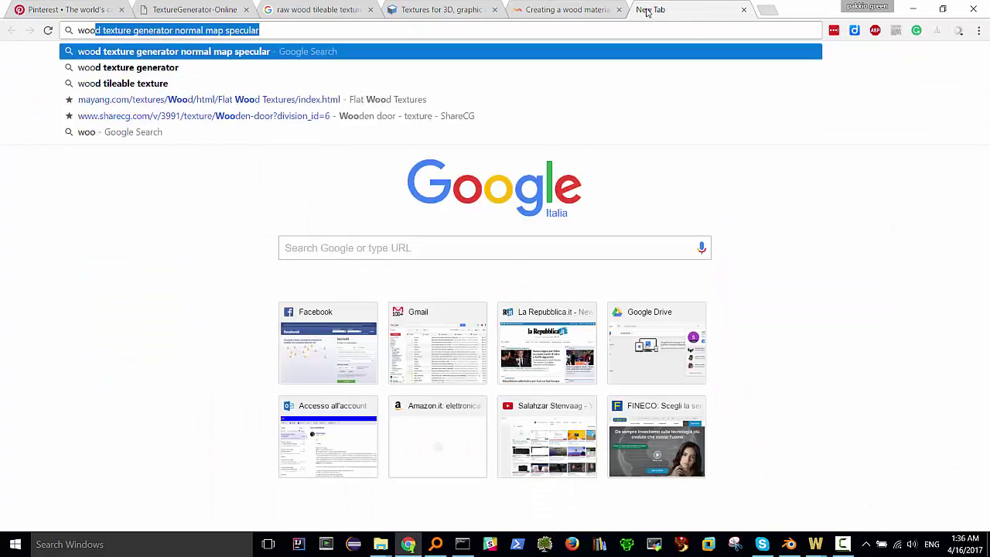
pyautogui.write('d texture')
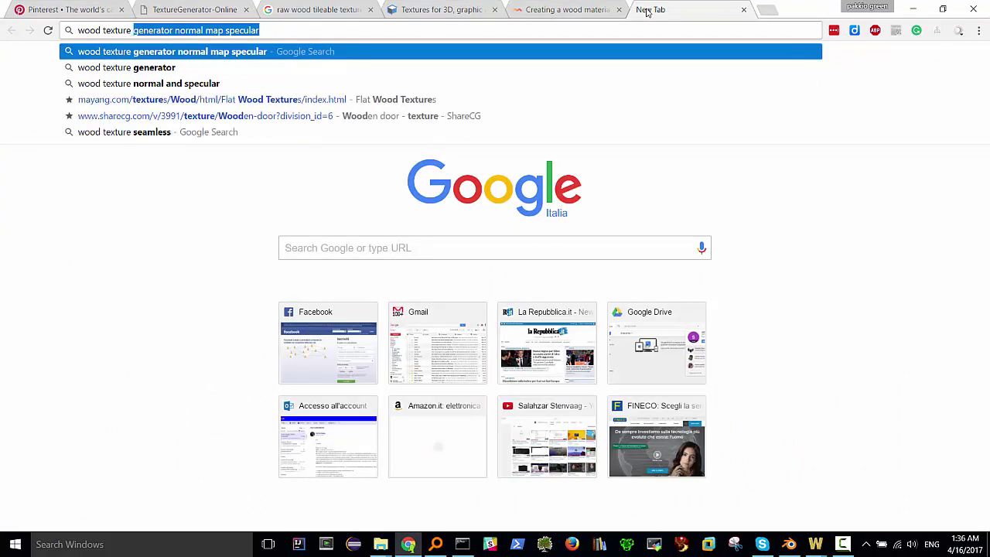
pyautogui.press('BackSpace')
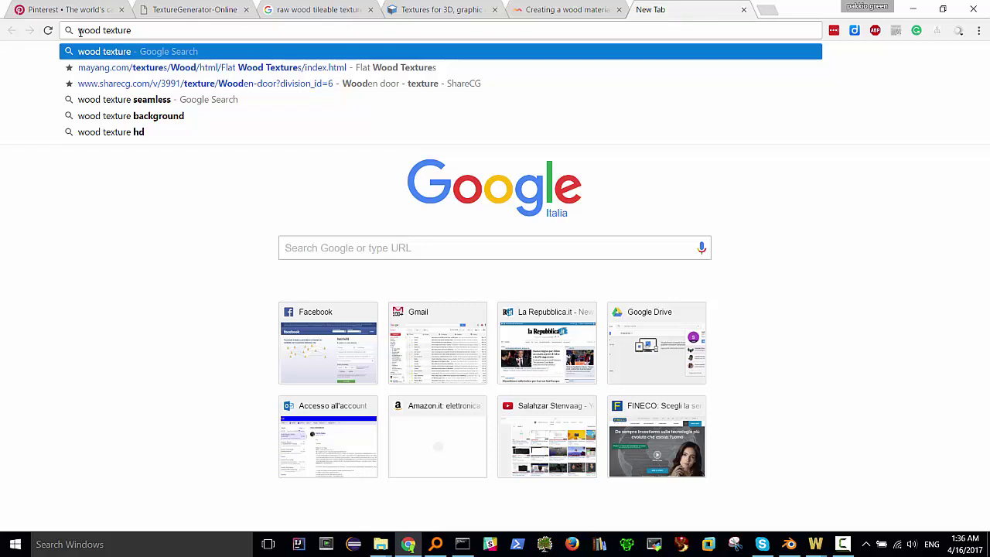
pyautogui.write('raw')
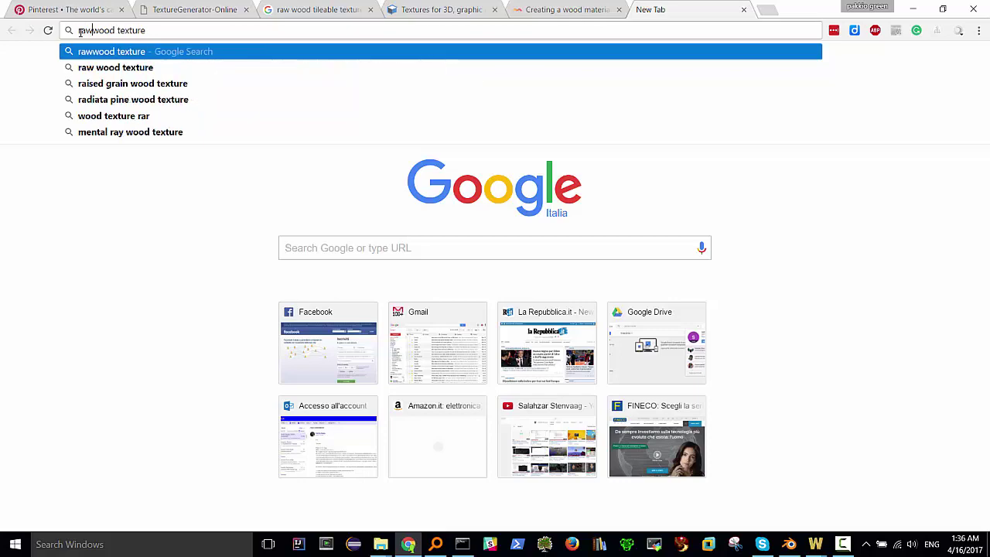
pyautogui.press('Return')
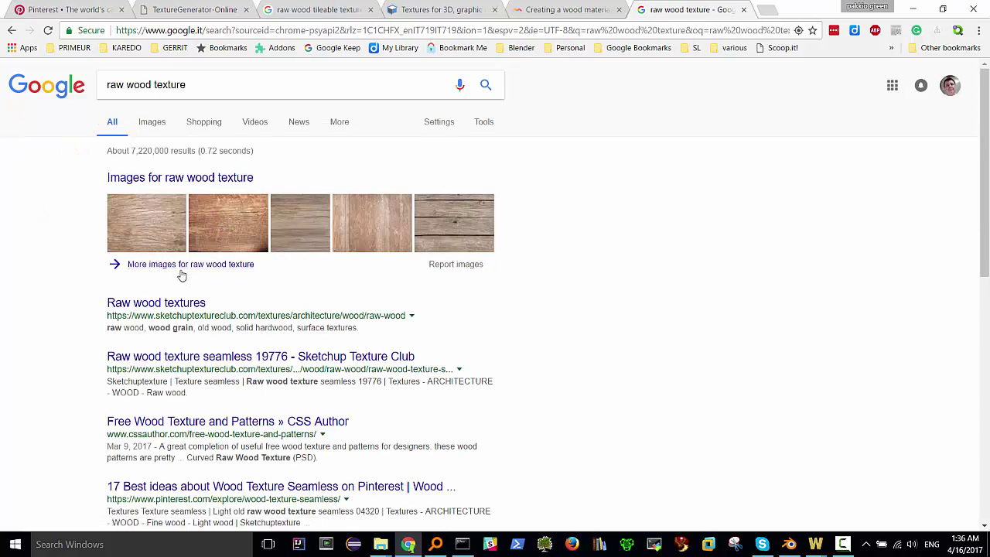
# Step: Show the image results for 'raw wood texture' and scroll through the wood thumbnails
pyautogui.click(195, 177)
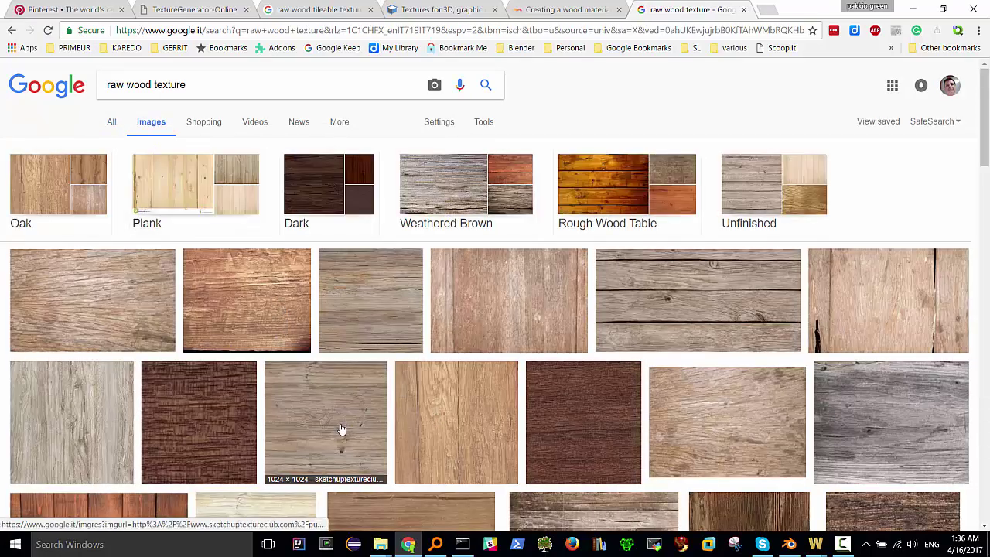
pyautogui.scroll(-3, 347, 386)
pyautogui.scroll(-2, 351, 378)
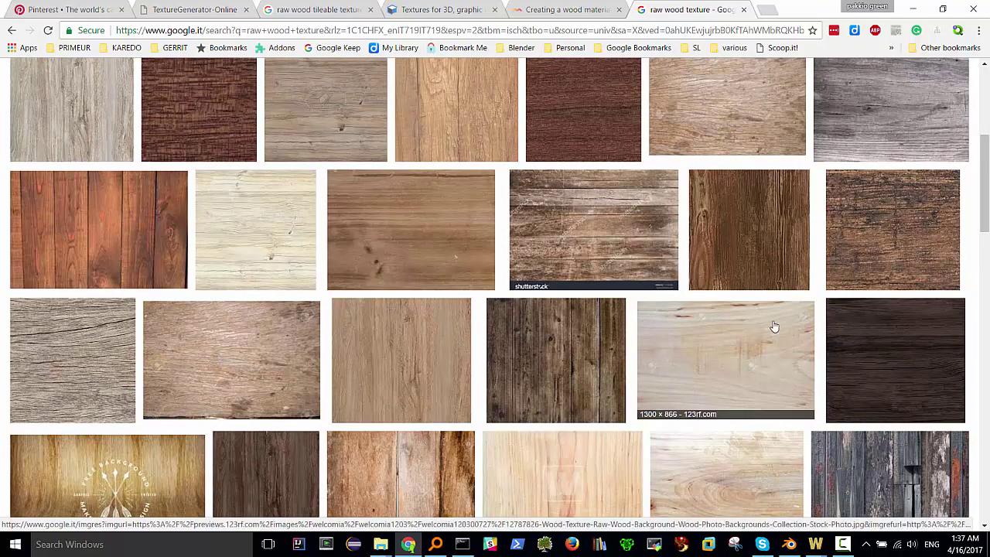
pyautogui.scroll(2, 656, 357)
pyautogui.scroll(3, 658, 357)
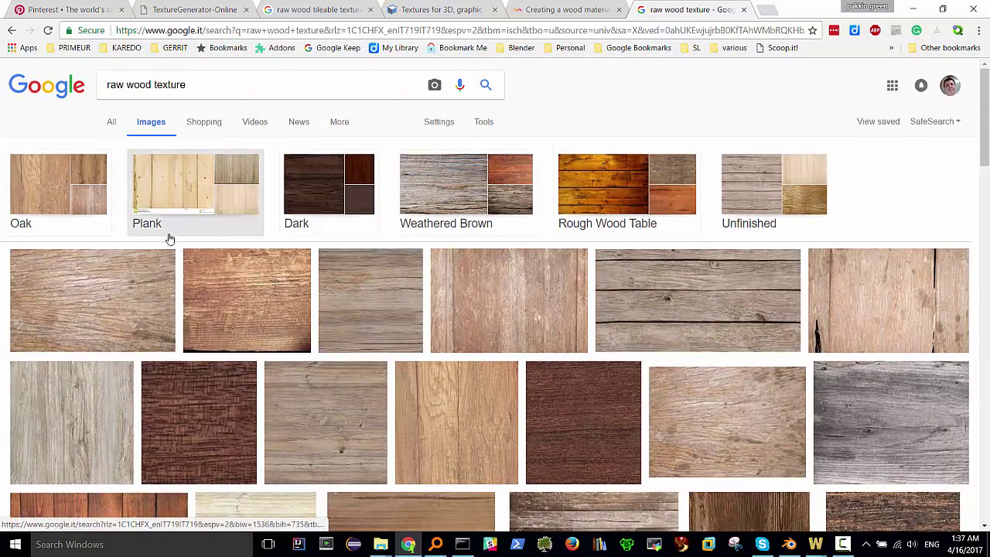
pyautogui.scroll(-2, 294, 289)
pyautogui.scroll(2, 294, 288)
pyautogui.write('tileable')
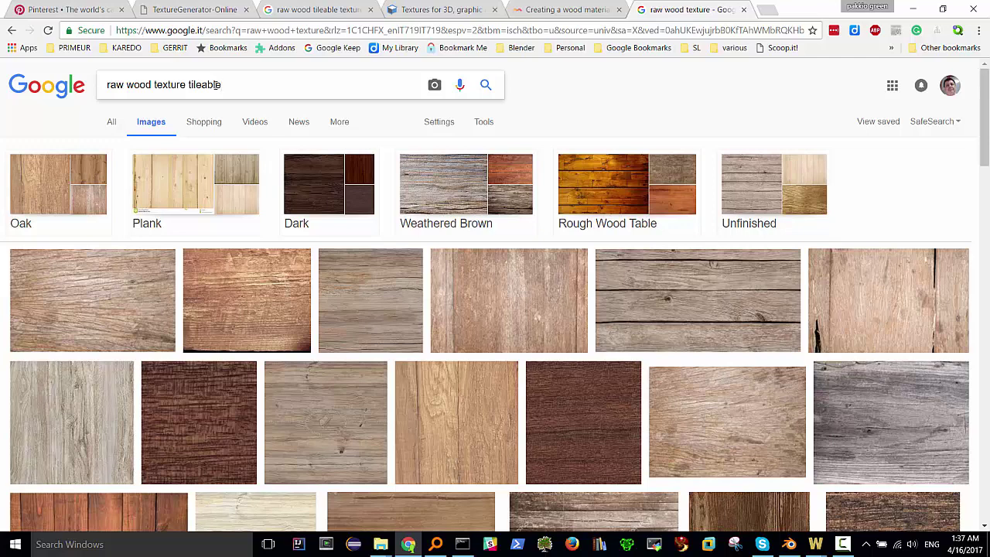
# Step: Search images for 'raw wood texture tileable' and preview the 500 × 500 light pine texture
pyautogui.press('Return')
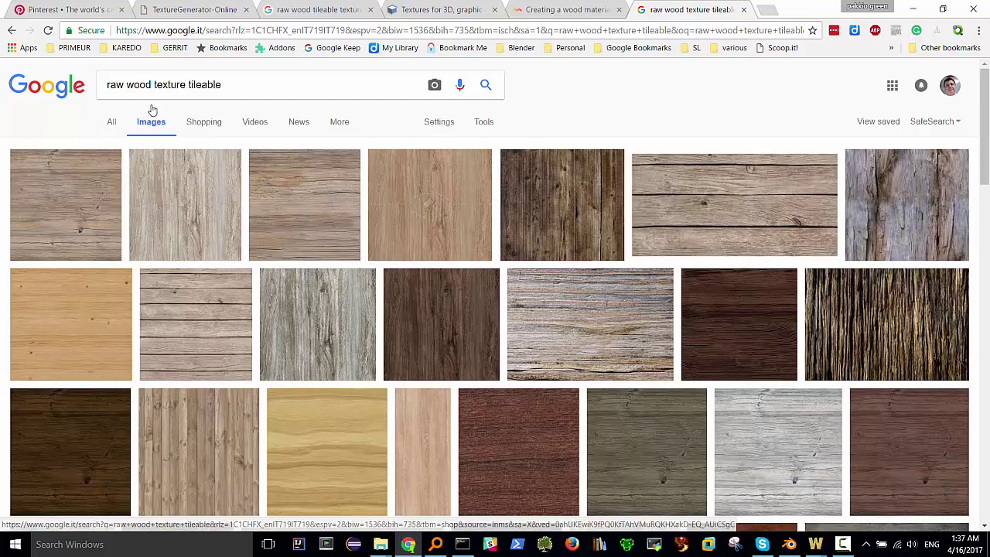
pyautogui.scroll(-2, 146, 267)
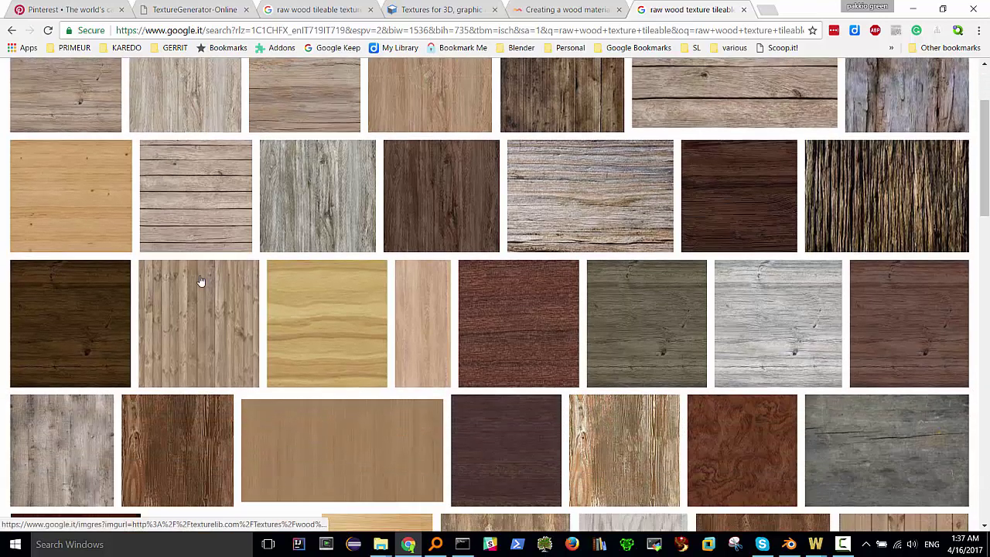
pyautogui.click(330, 315)
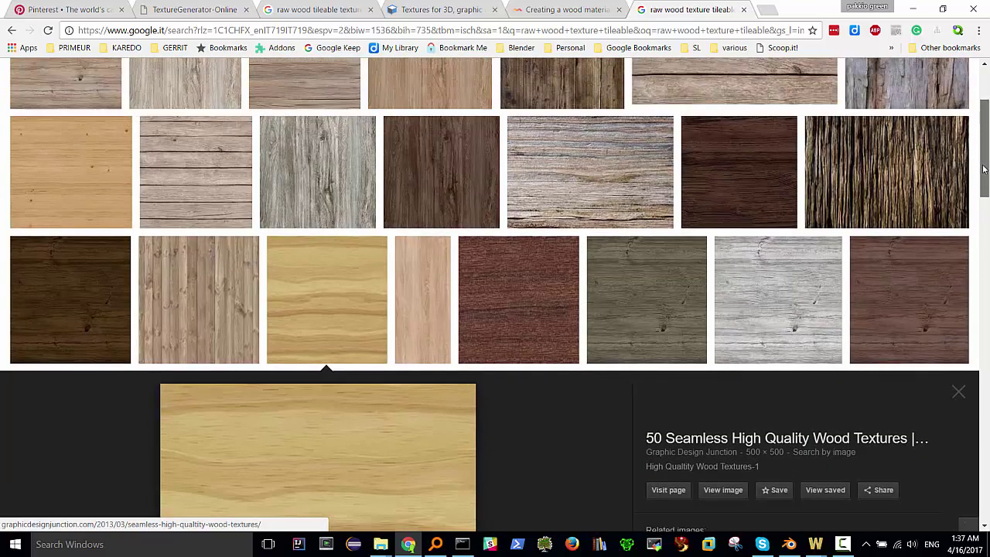
pyautogui.moveTo(981, 218); pyautogui.dragTo(976, 191)
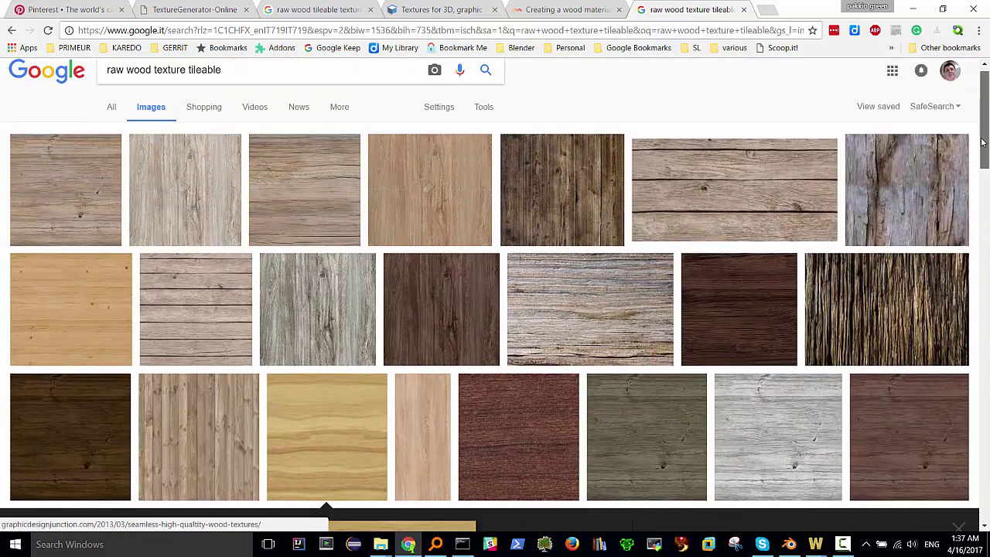
pyautogui.scroll(-2, 976, 191)
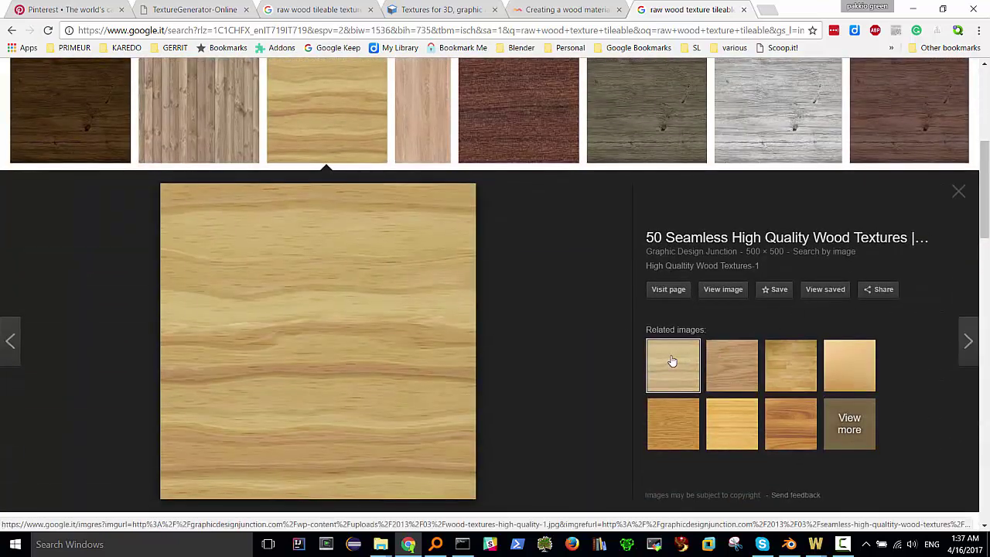
# Step: Open the '50 Seamless High Quality Wood Textures' source article and scroll through it
pyautogui.click(669, 291)
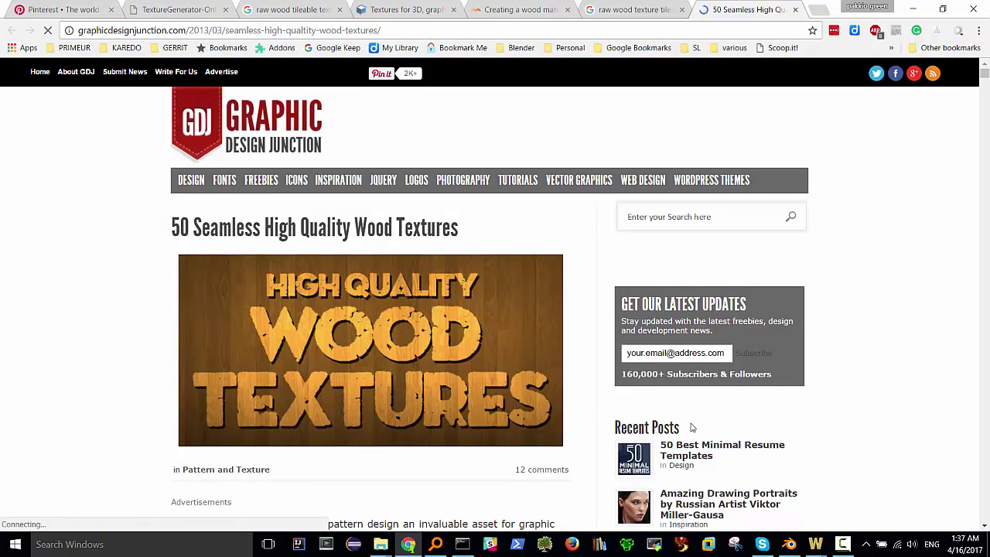
pyautogui.scroll(-1, 443, 347)
pyautogui.scroll(-2, 443, 347)
pyautogui.scroll(-1, 442, 349)
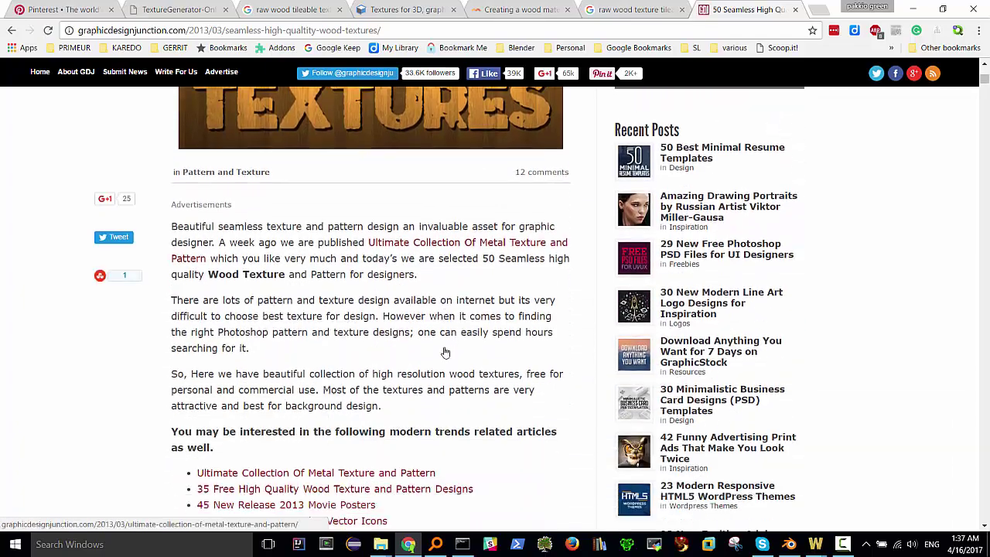
pyautogui.scroll(-1, 459, 352)
pyautogui.scroll(-1, 459, 353)
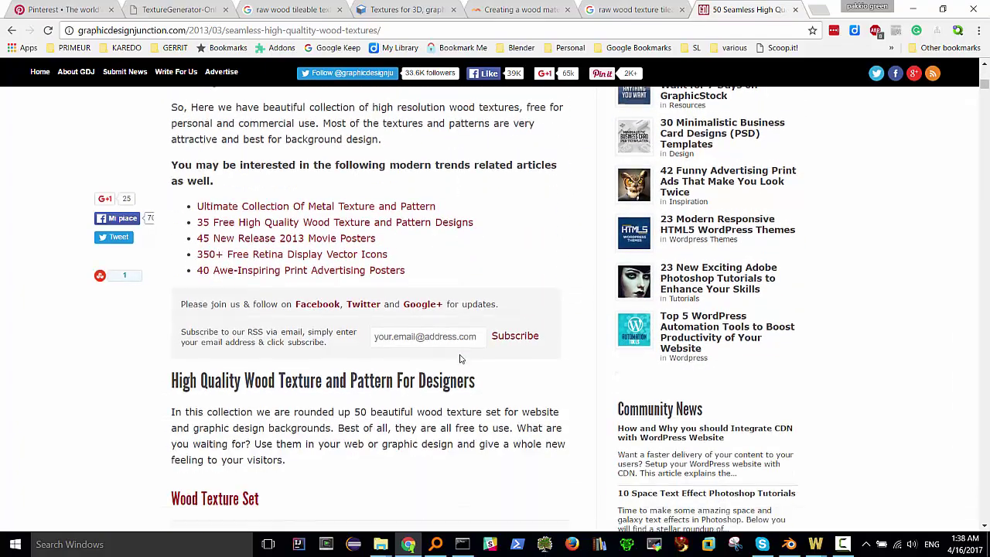
pyautogui.scroll(-1, 459, 353)
pyautogui.scroll(-1, 459, 354)
pyautogui.scroll(-2, 458, 359)
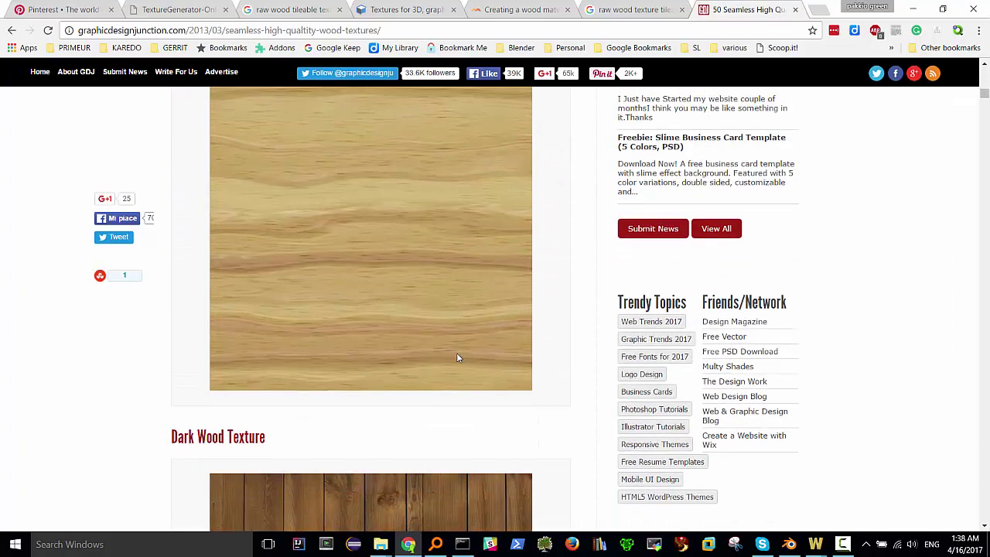
pyautogui.scroll(2, 457, 357)
# Step: Follow the Wood Texture Set image link, close the broken Flickr page, and return to Google Images
pyautogui.click(221, 165)
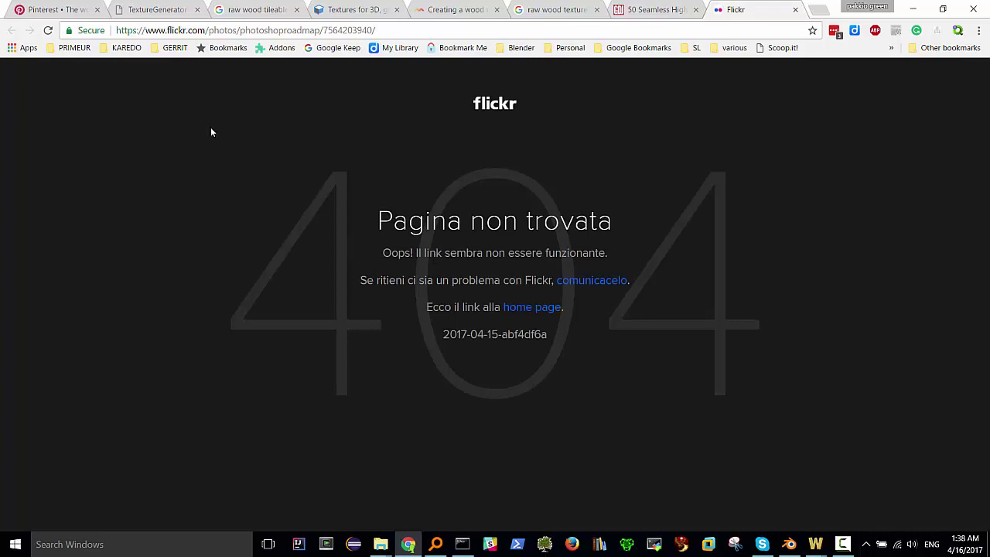
pyautogui.click(795, 9)
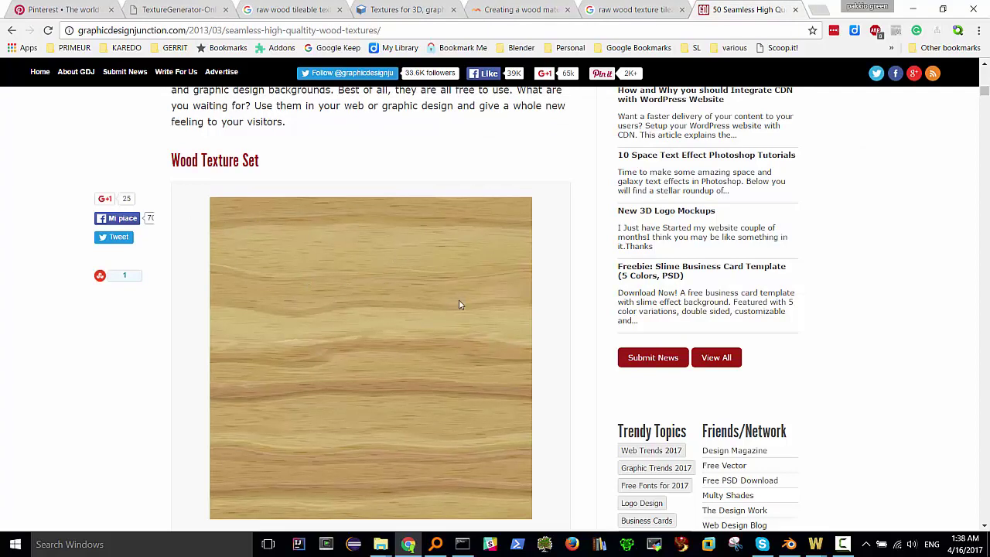
pyautogui.click(642, 11)
pyautogui.scroll(3, 384, 220)
pyautogui.scroll(2, 384, 221)
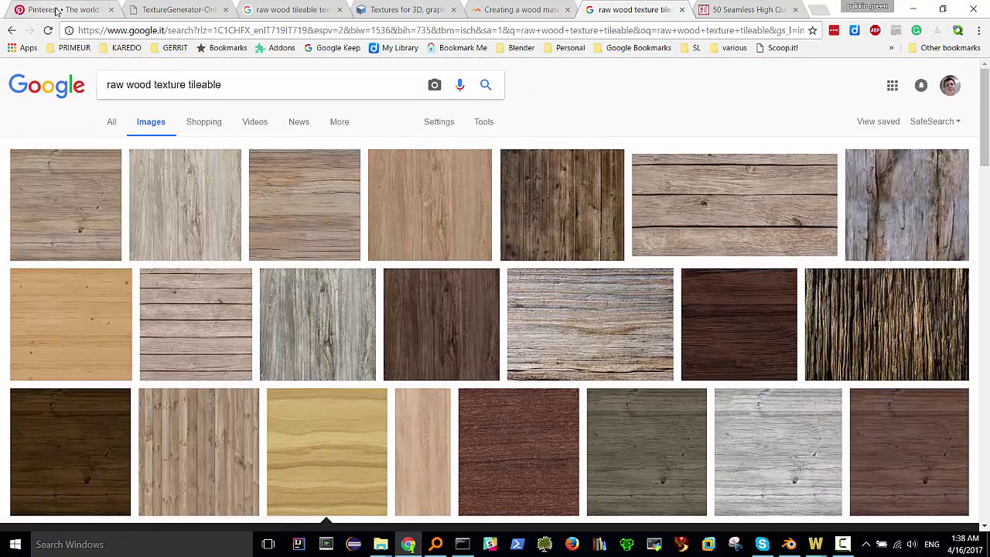
# Step: Change the Pinterest search to 'raw wood texture seamless'
pyautogui.click(58, 11)
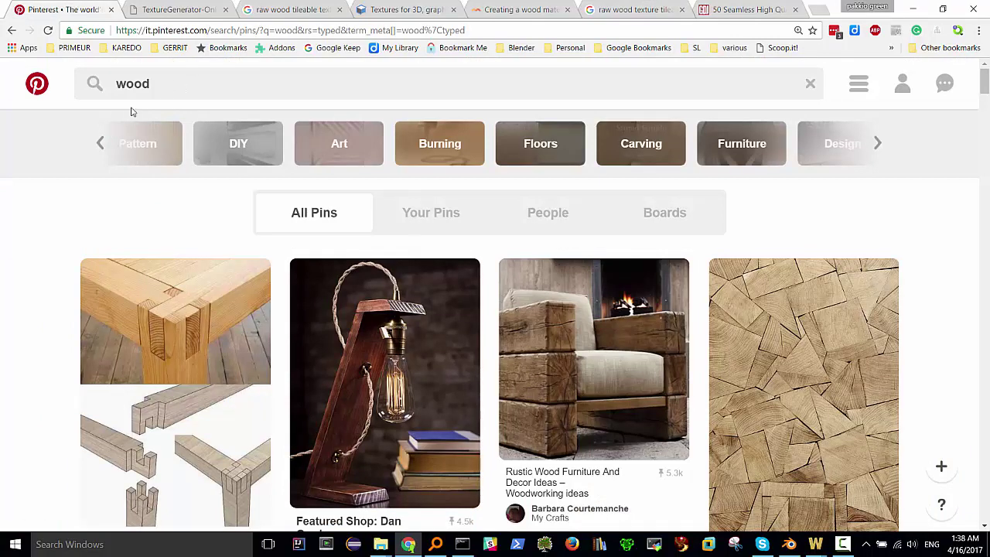
pyautogui.click(167, 84)
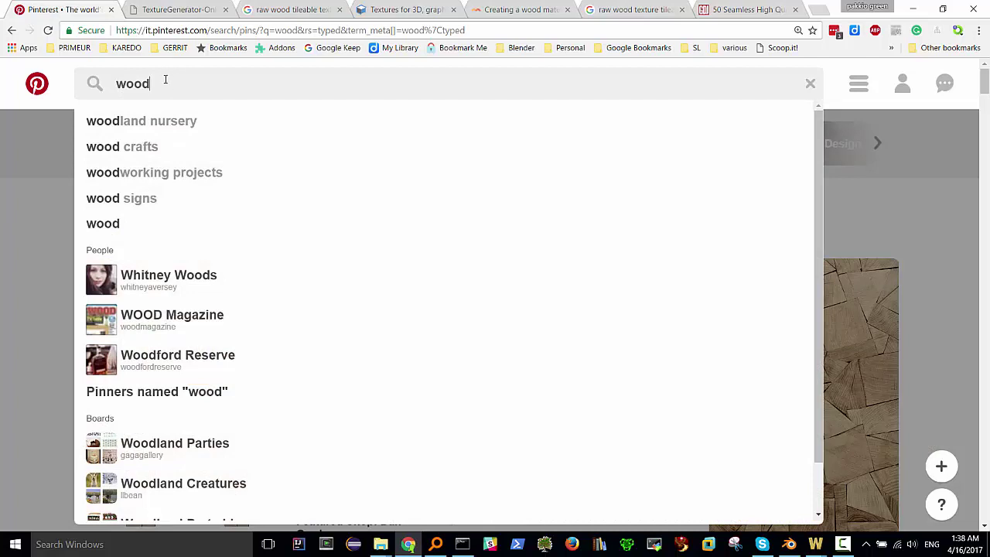
pyautogui.press('Home')
pyautogui.write('raw')
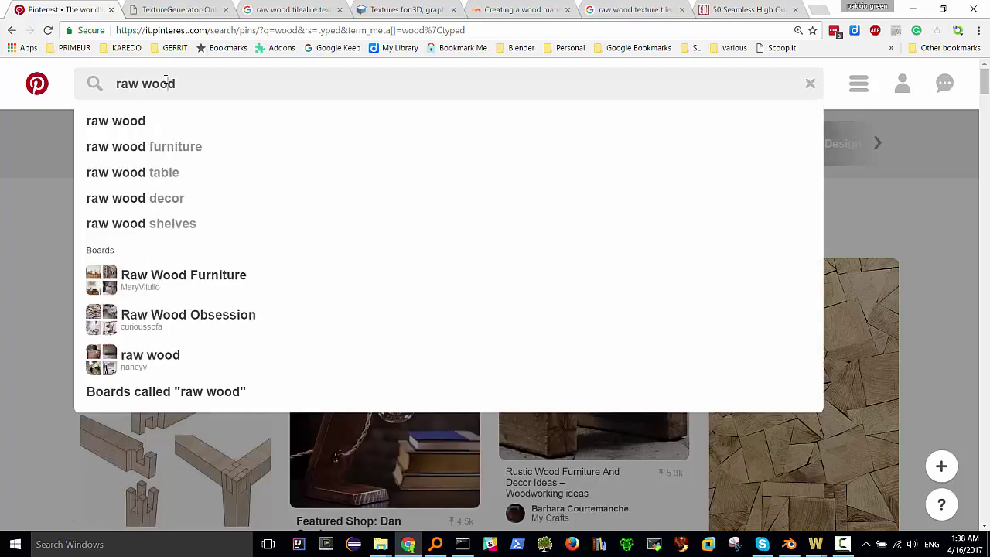
pyautogui.press('End')
pyautogui.write('tex')
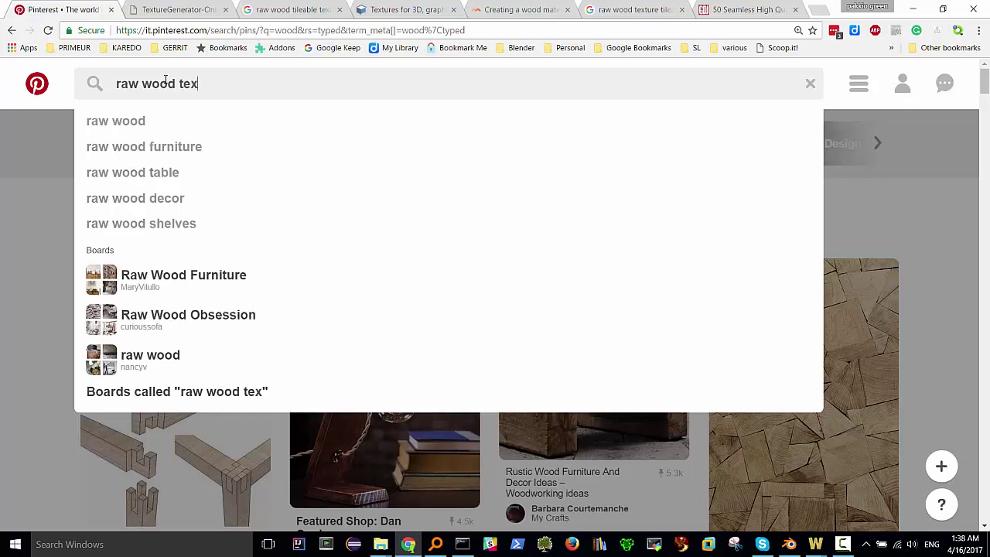
pyautogui.write('ture')
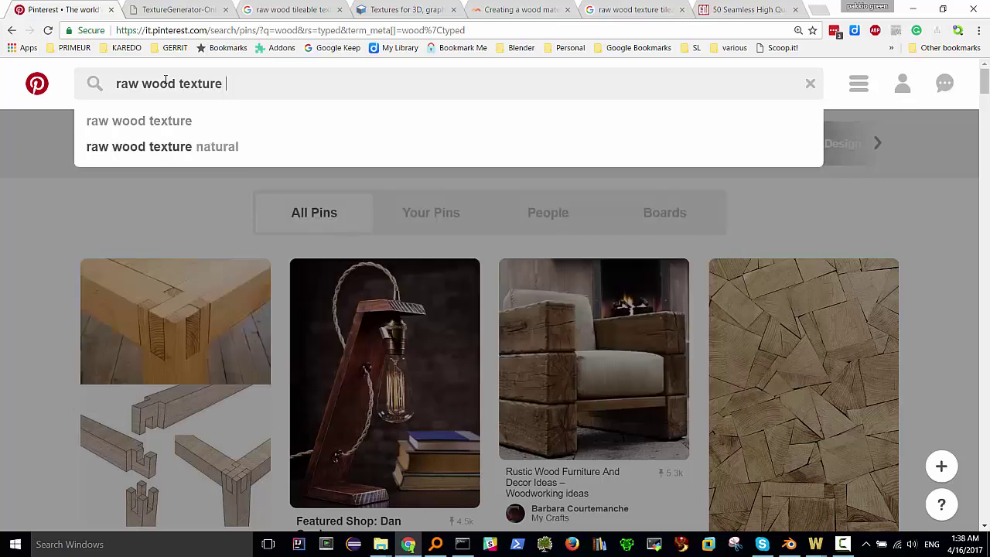
pyautogui.write(' seamless')
pyautogui.press('Return')
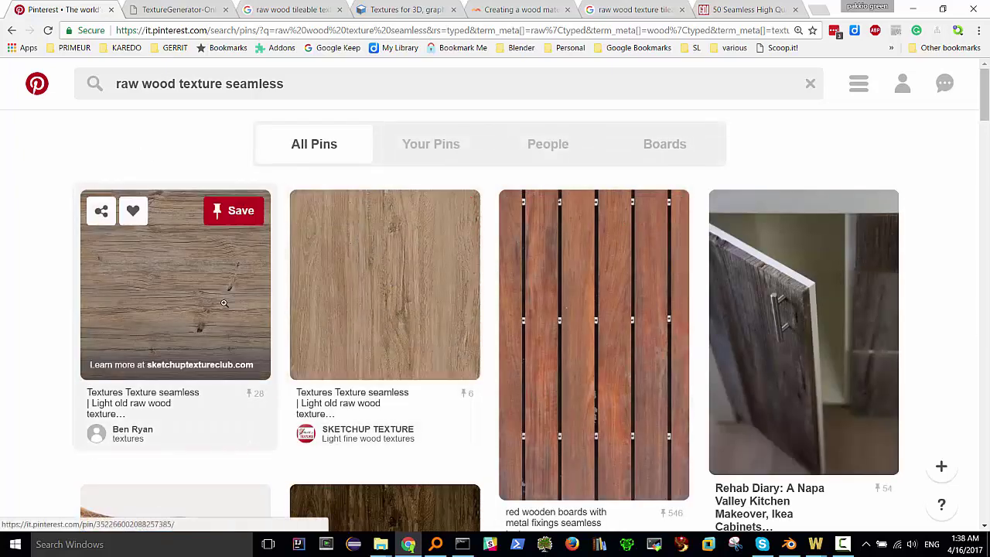
# Step: Scroll down the seamless wood pin results, mostly SketchUp Texture wood grains
pyautogui.scroll(-3, 217, 300)
pyautogui.scroll(-2, 216, 299)
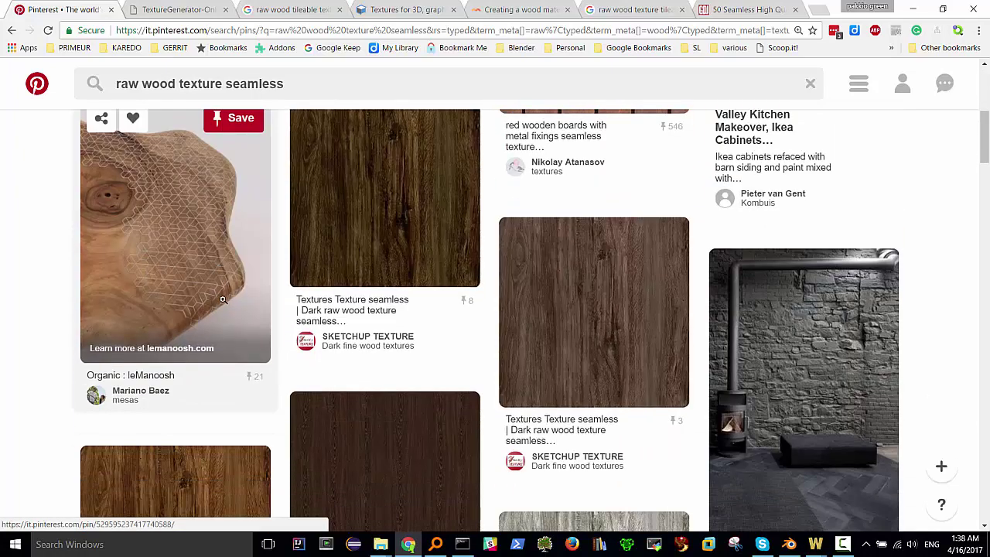
pyautogui.scroll(-2, 216, 299)
pyautogui.scroll(-2, 218, 299)
pyautogui.scroll(-2, 221, 300)
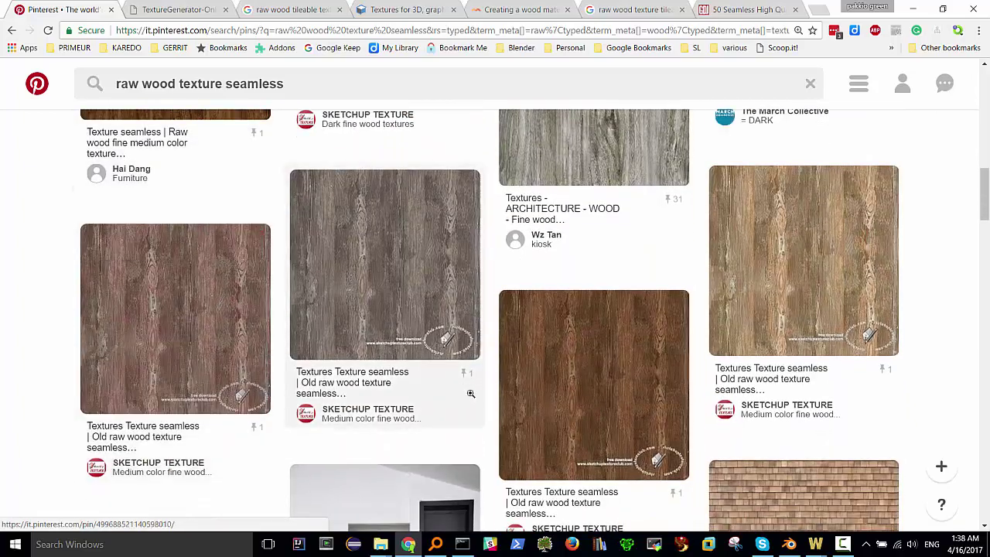
pyautogui.scroll(-2, 223, 300)
pyautogui.scroll(-2, 185, 305)
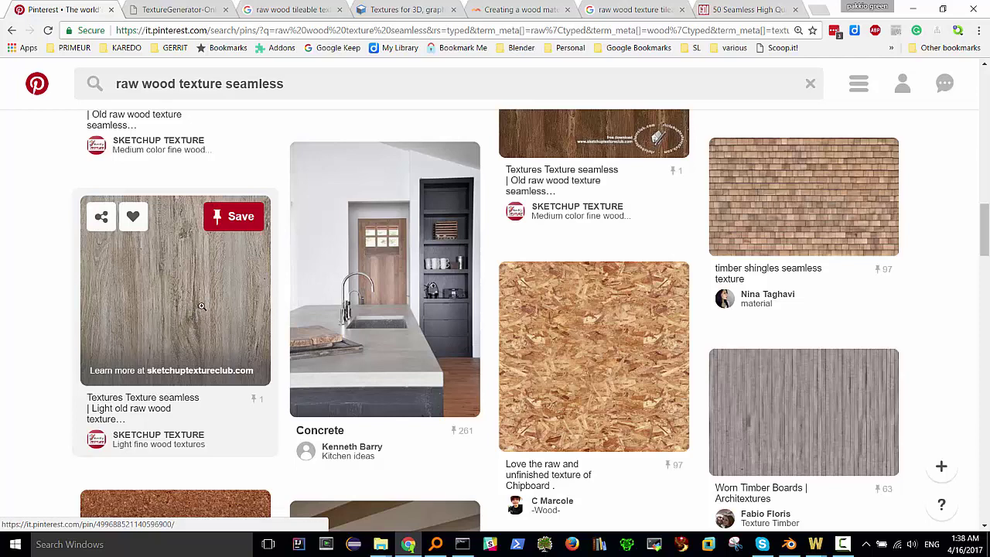
# Step: Open SketchUp Texture's light old raw wood texture 04318 pin and browse its related wood pins
pyautogui.click(177, 300)
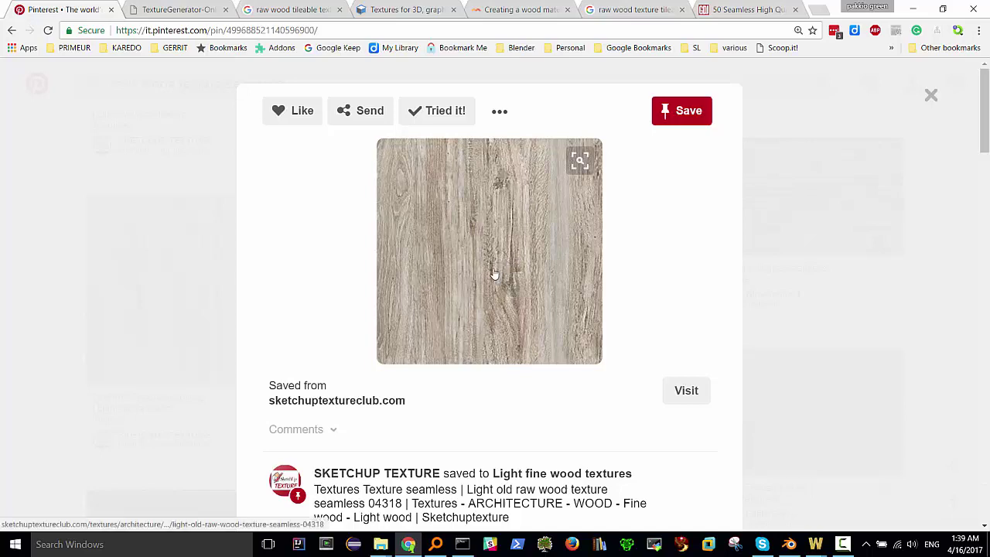
pyautogui.scroll(-4, 497, 269)
pyautogui.scroll(-2, 493, 272)
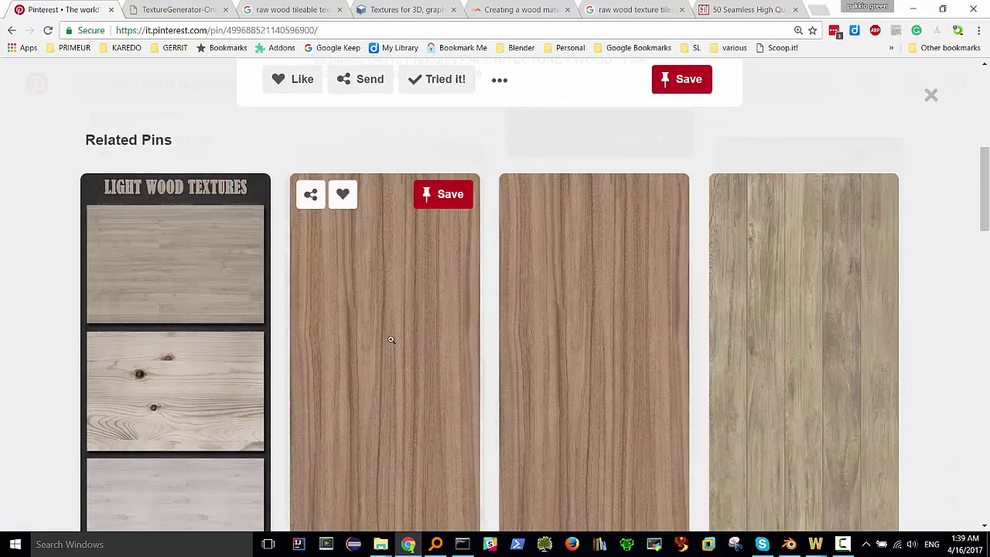
pyautogui.scroll(-1, 433, 309)
pyautogui.scroll(-2, 401, 339)
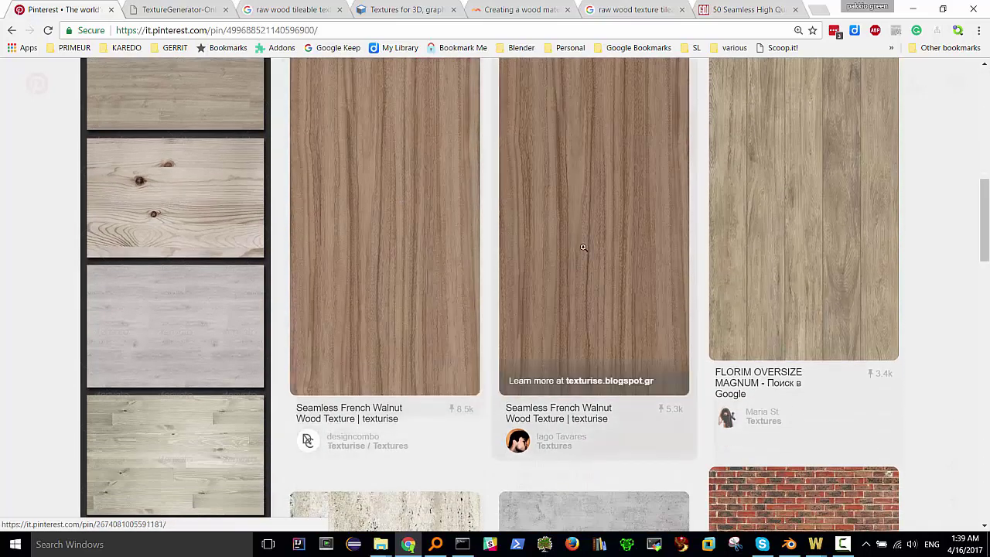
pyautogui.scroll(5, 584, 253)
pyautogui.scroll(4, 584, 254)
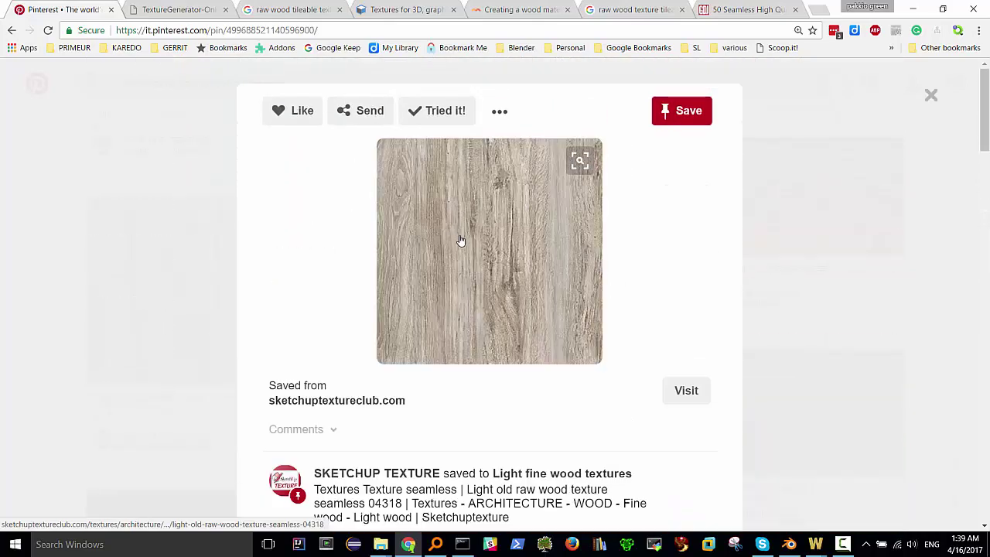
pyautogui.scroll(-5, 487, 279)
pyautogui.scroll(-3, 484, 284)
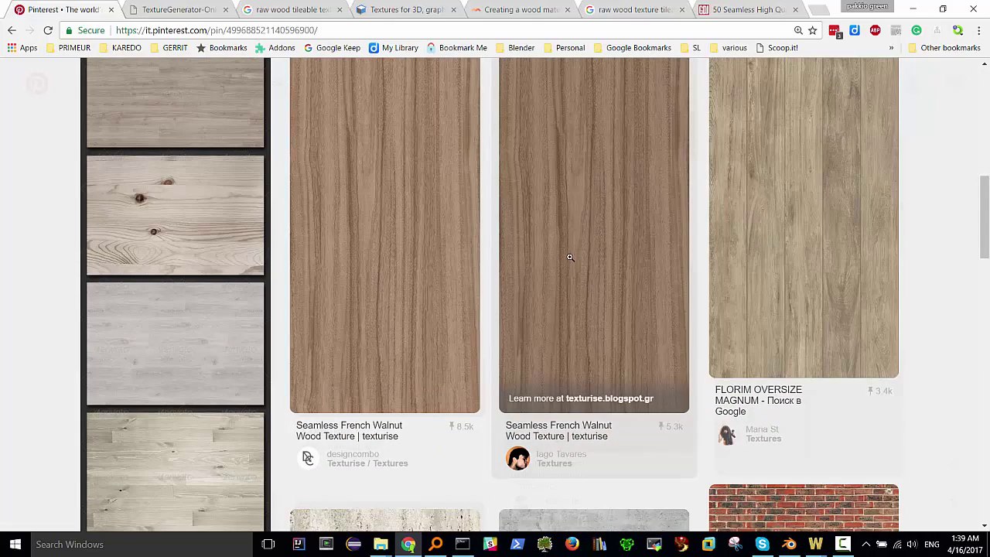
pyautogui.scroll(2, 570, 259)
pyautogui.scroll(-2, 570, 256)
pyautogui.scroll(-1, 570, 257)
pyautogui.scroll(-2, 570, 257)
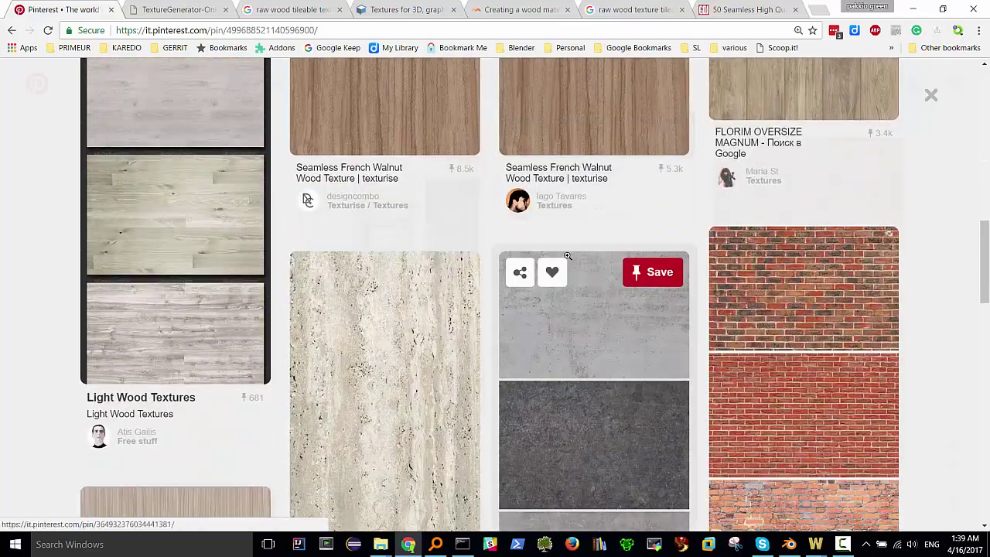
pyautogui.scroll(2, 564, 255)
pyautogui.scroll(2, 562, 255)
pyautogui.scroll(-3, 561, 255)
pyautogui.scroll(-3, 560, 255)
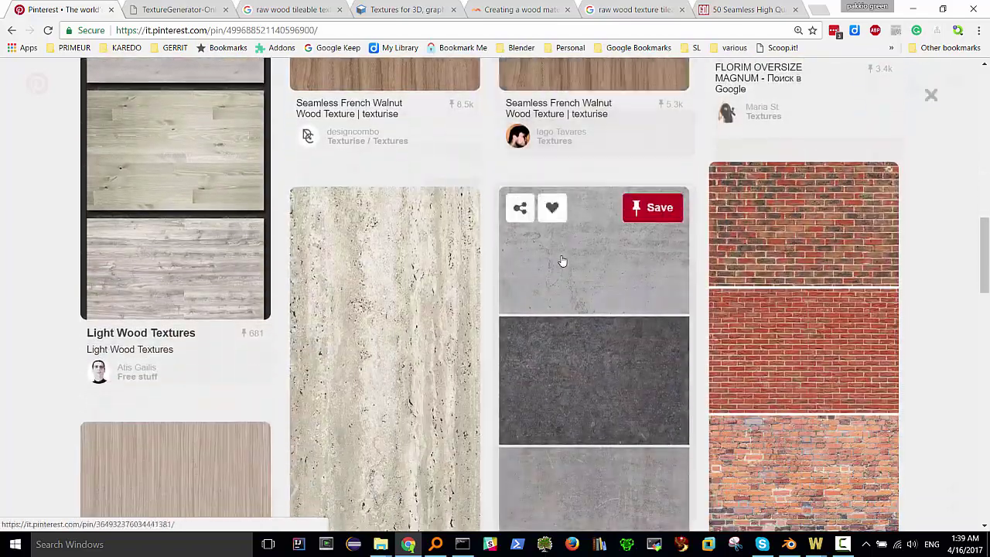
pyautogui.scroll(-3, 559, 255)
pyautogui.scroll(-2, 558, 254)
pyautogui.scroll(1, 559, 253)
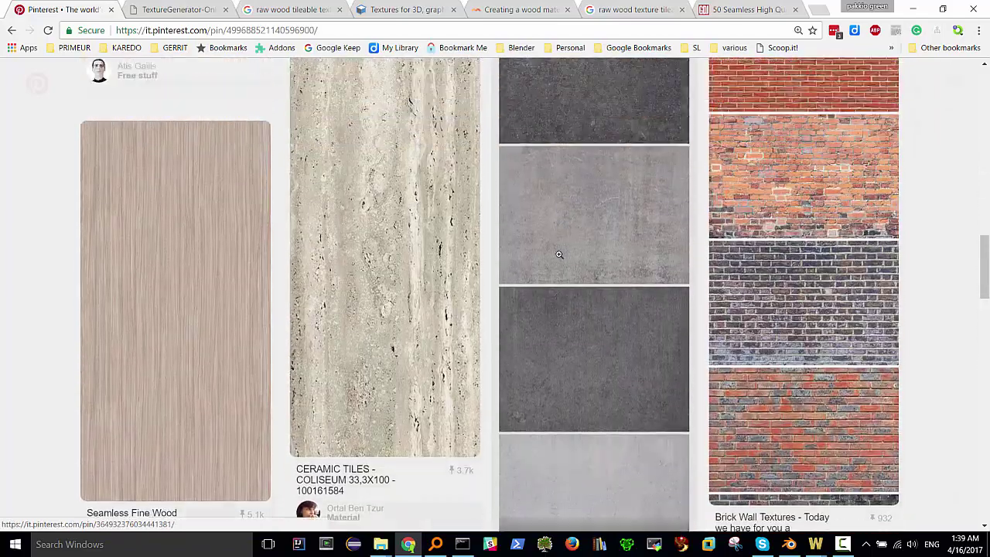
pyautogui.scroll(2, 558, 254)
pyautogui.scroll(3, 558, 255)
pyautogui.scroll(4, 558, 255)
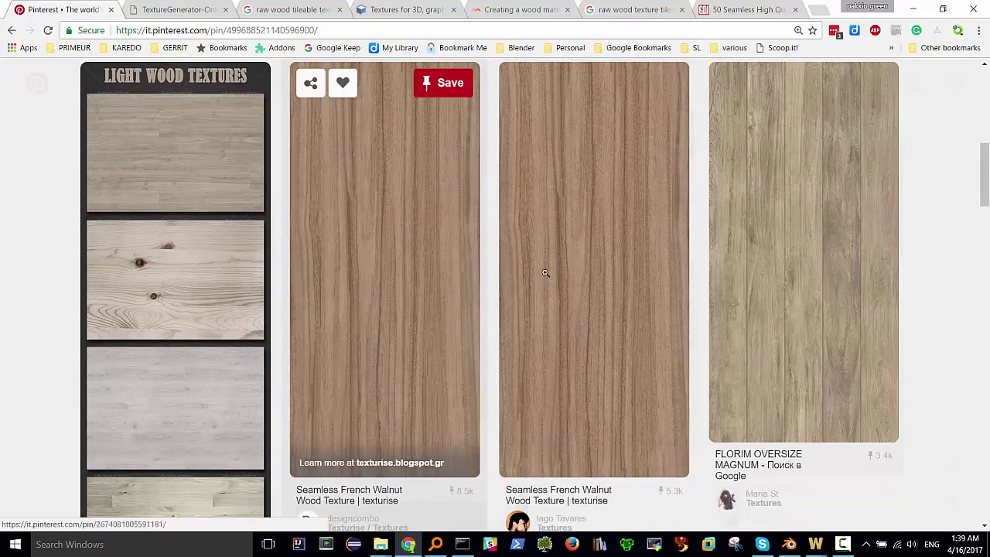
pyautogui.scroll(1, 495, 270)
pyautogui.scroll(2, 491, 270)
pyautogui.scroll(-3, 469, 312)
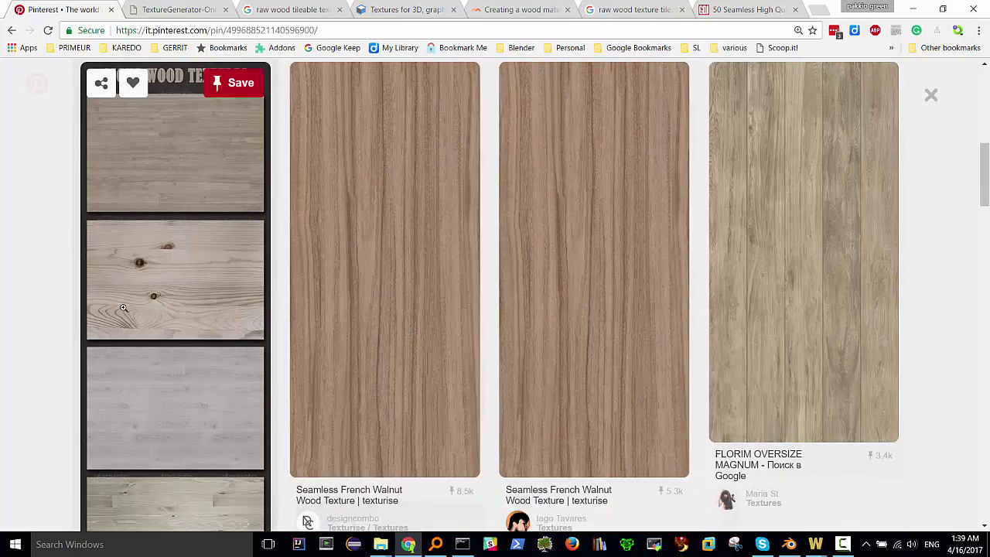
# Step: Open the GraphicRiver 'Light Wood Textures' pin of pale wood planks
pyautogui.click(160, 278)
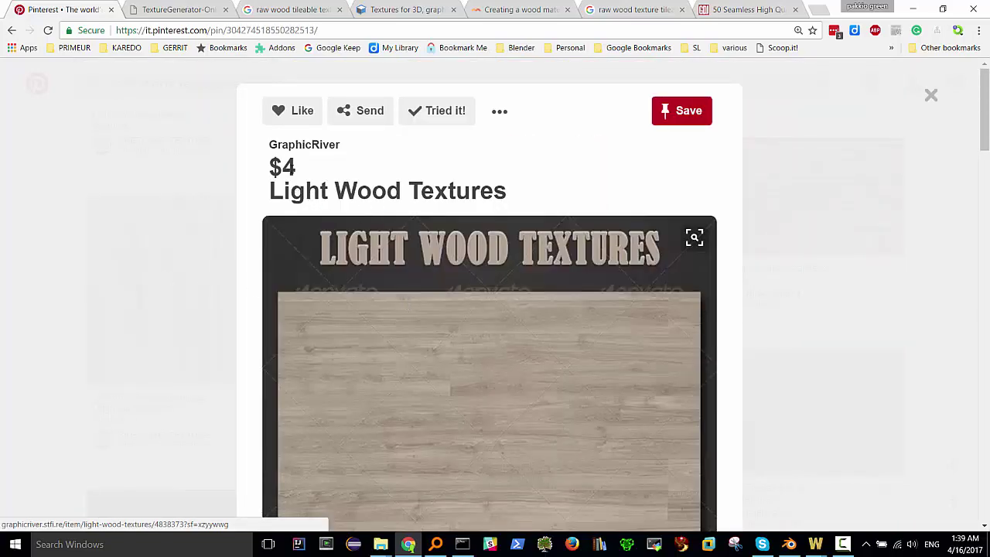
pyautogui.scroll(-5, 410, 272)
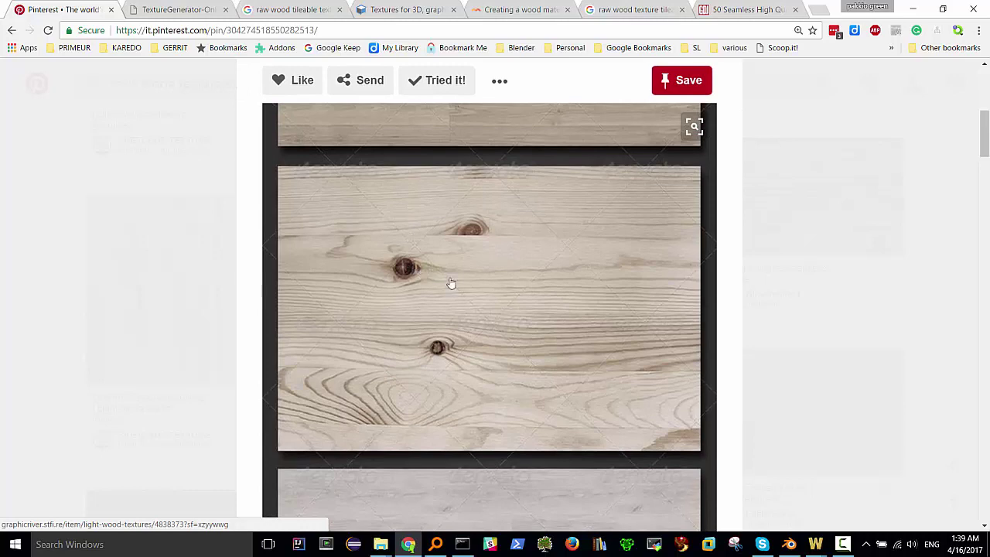
pyautogui.scroll(-3, 503, 307)
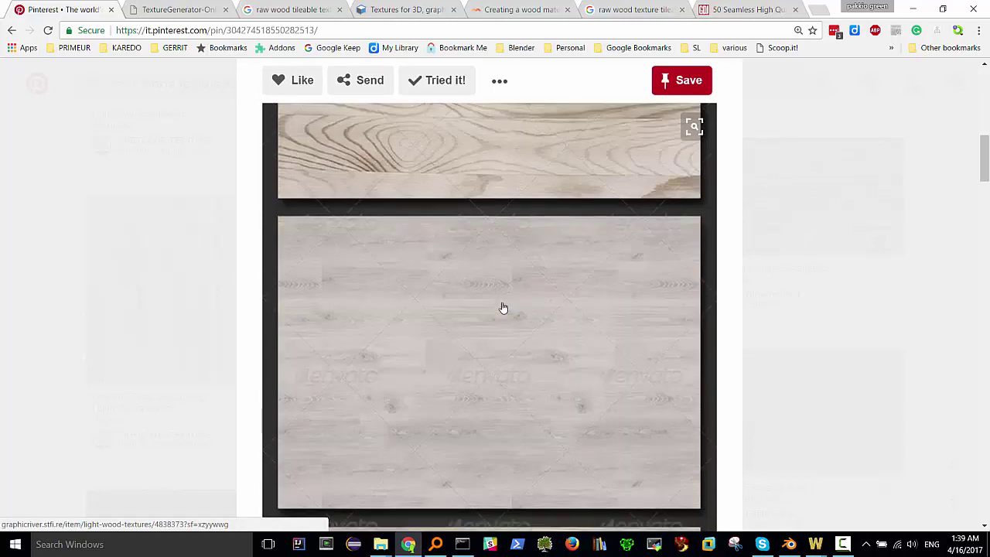
pyautogui.scroll(3, 502, 308)
# Step: Open the knotty pine image's source page in a new tab, then close that tab
pyautogui.rightClick(480, 297)
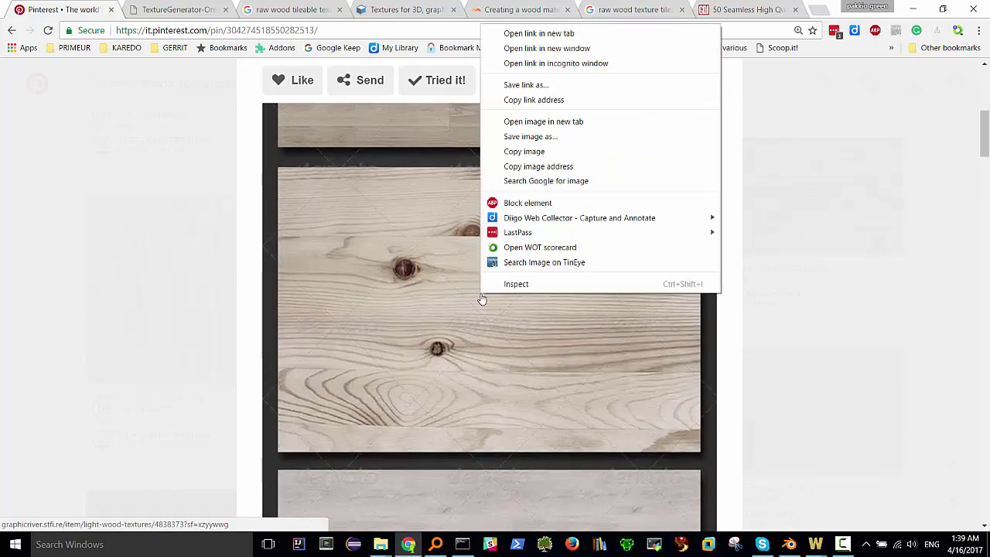
pyautogui.click(259, 219)
pyautogui.click(348, 232)
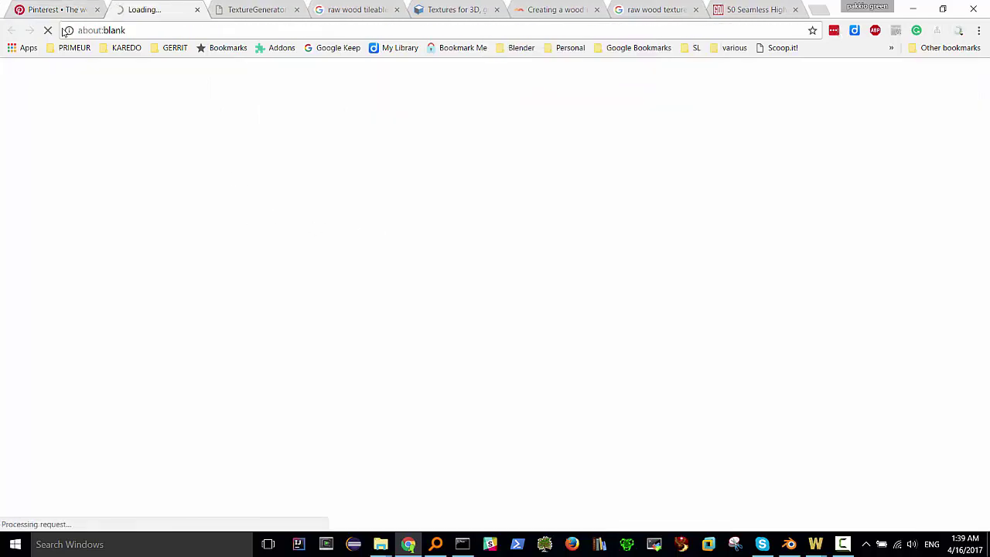
pyautogui.click(197, 10)
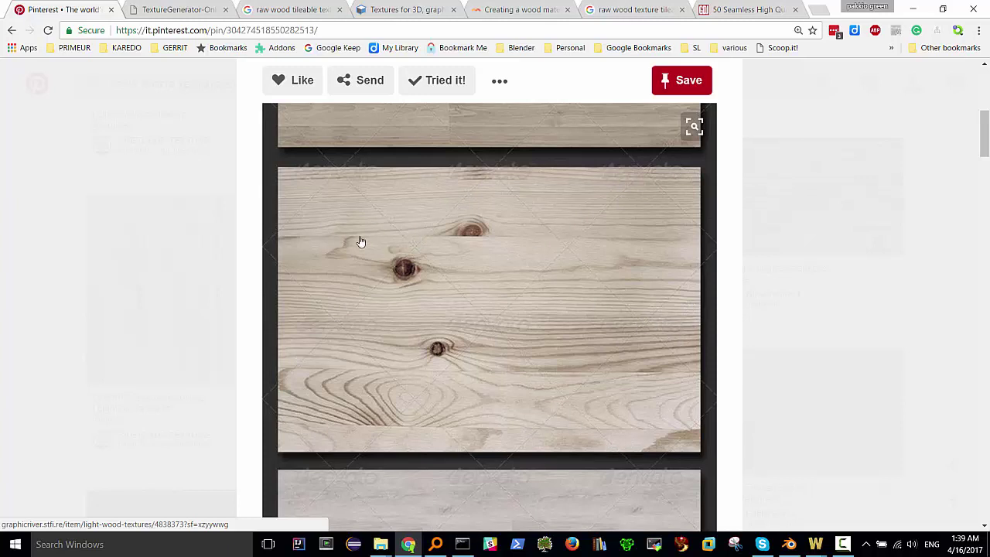
pyautogui.scroll(4, 408, 264)
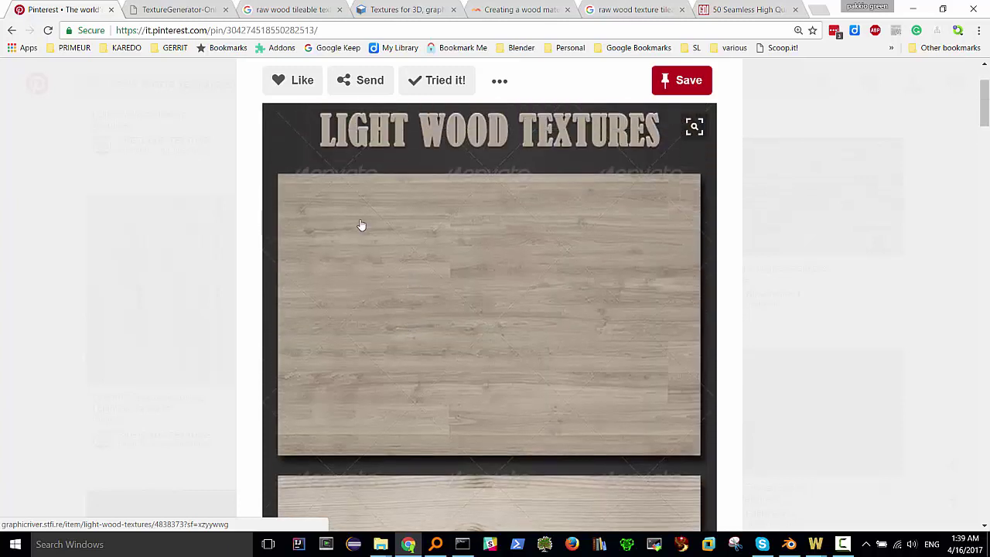
# Step: Go back to the light old raw wood texture 04318 pin and scroll its related pins
pyautogui.click(12, 30)
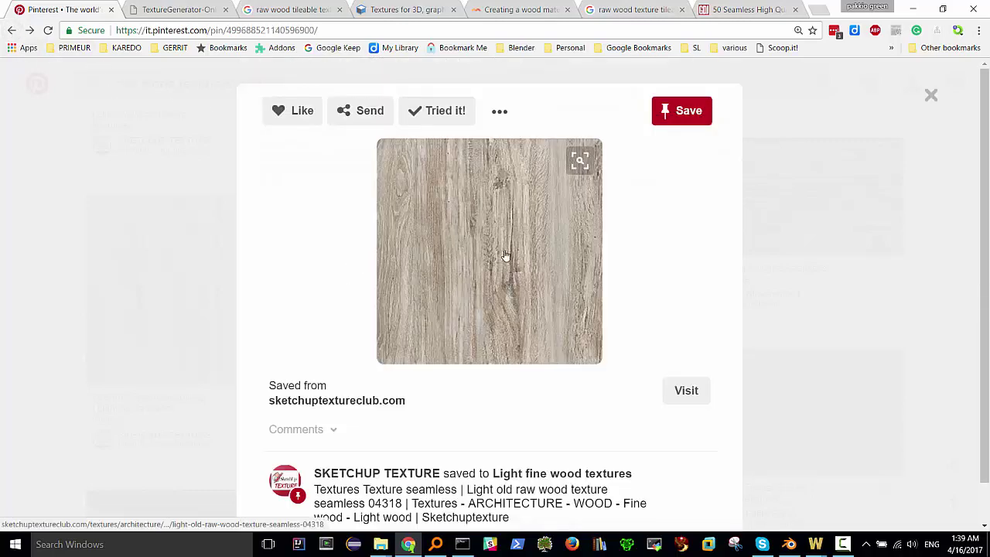
pyautogui.scroll(-5, 432, 255)
pyautogui.scroll(-3, 426, 249)
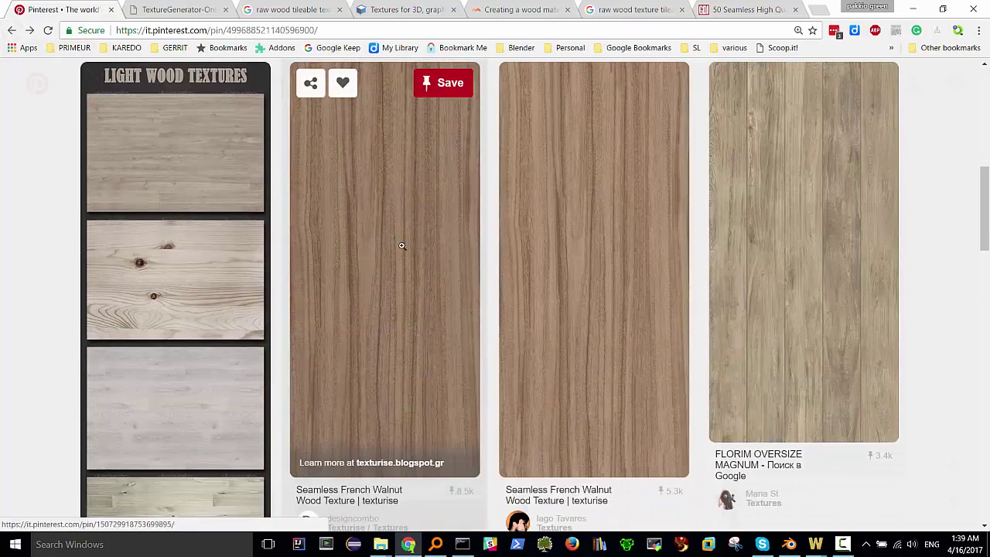
pyautogui.scroll(-1, 400, 246)
pyautogui.scroll(-2, 387, 254)
pyautogui.scroll(-1, 371, 263)
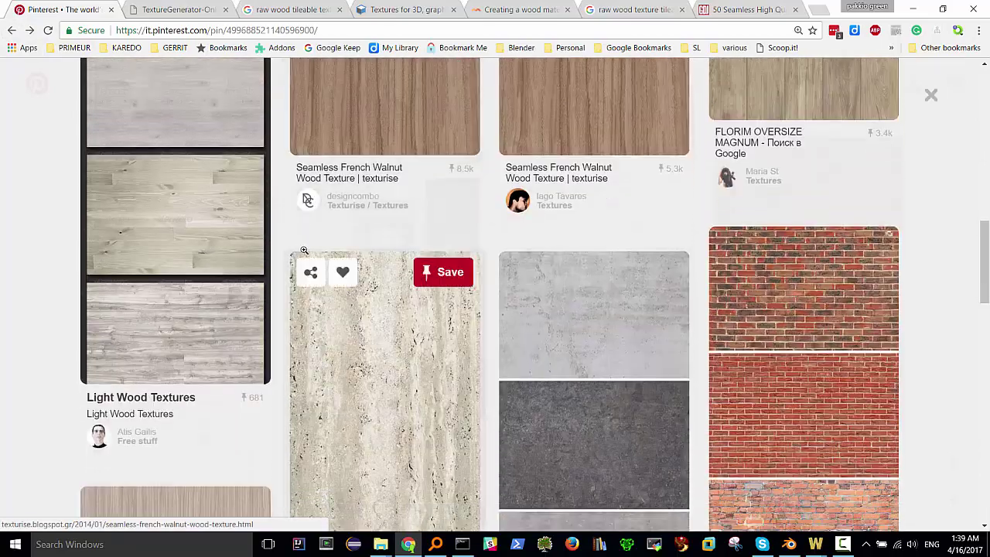
pyautogui.scroll(-2, 365, 266)
pyautogui.scroll(-1, 363, 264)
pyautogui.scroll(5, 362, 263)
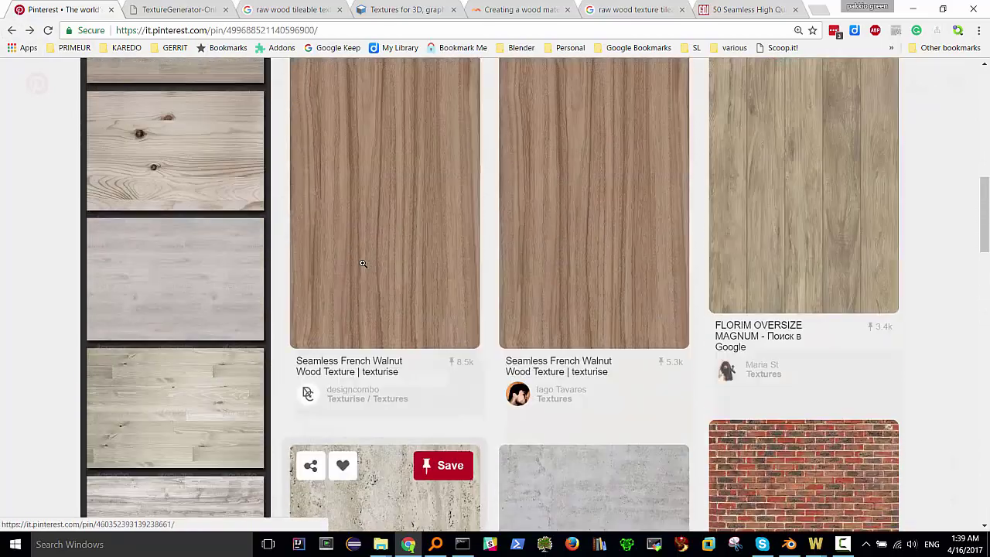
pyautogui.scroll(3, 361, 263)
pyautogui.scroll(1, 309, 257)
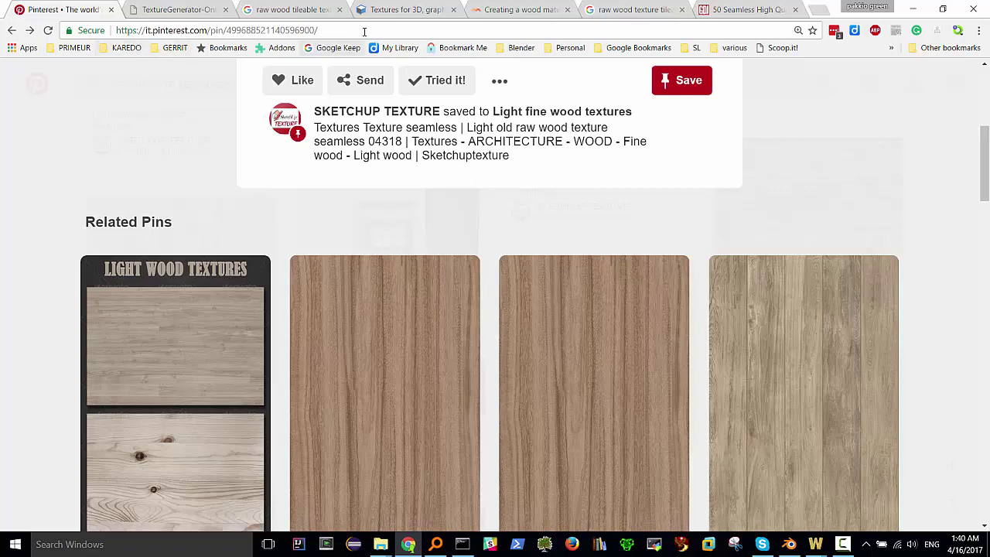
# Step: Search textures.com for 'raw wood' and scroll through the 23 wood plank results
pyautogui.click(402, 9)
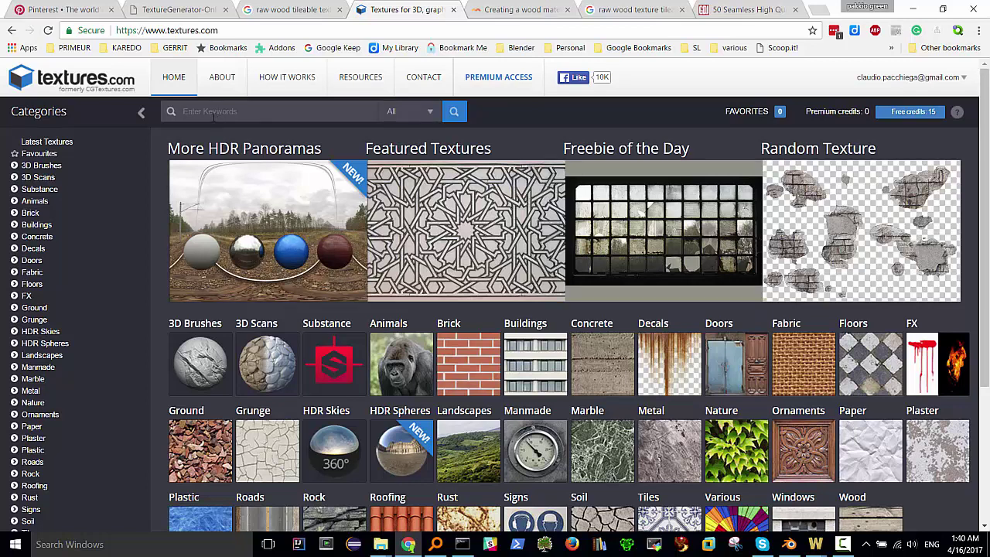
pyautogui.write('raw wood')
pyautogui.press('Return')
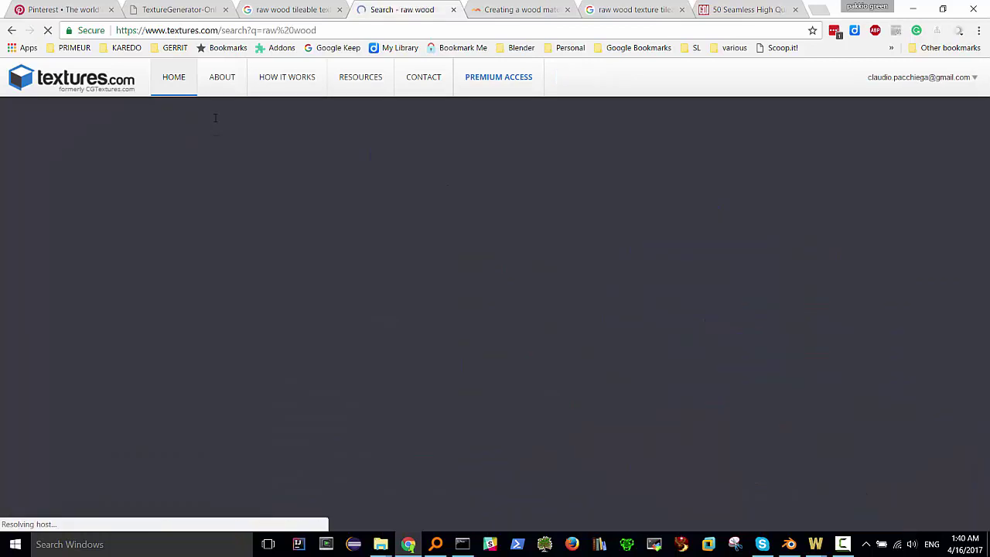
pyautogui.moveTo(643, 377)
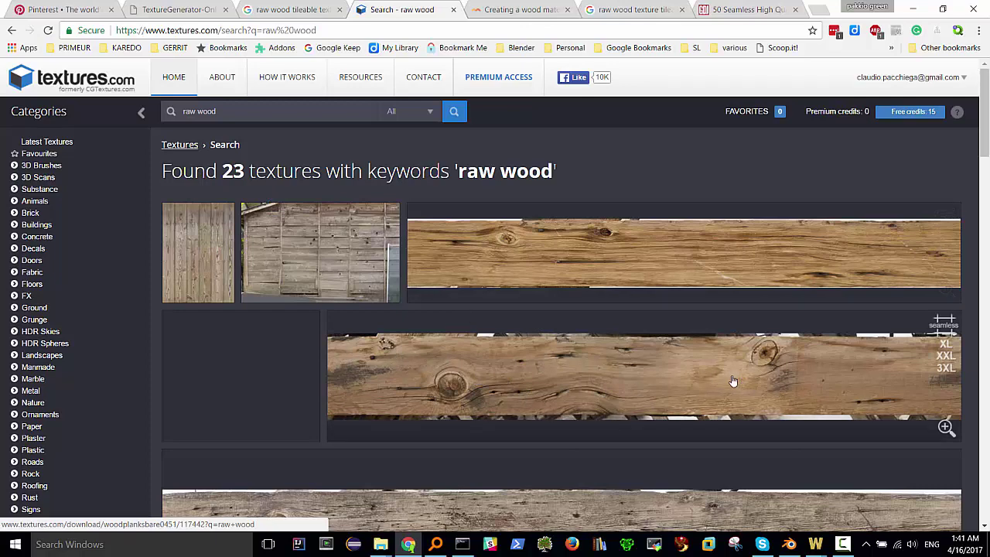
pyautogui.scroll(-2, 640, 384)
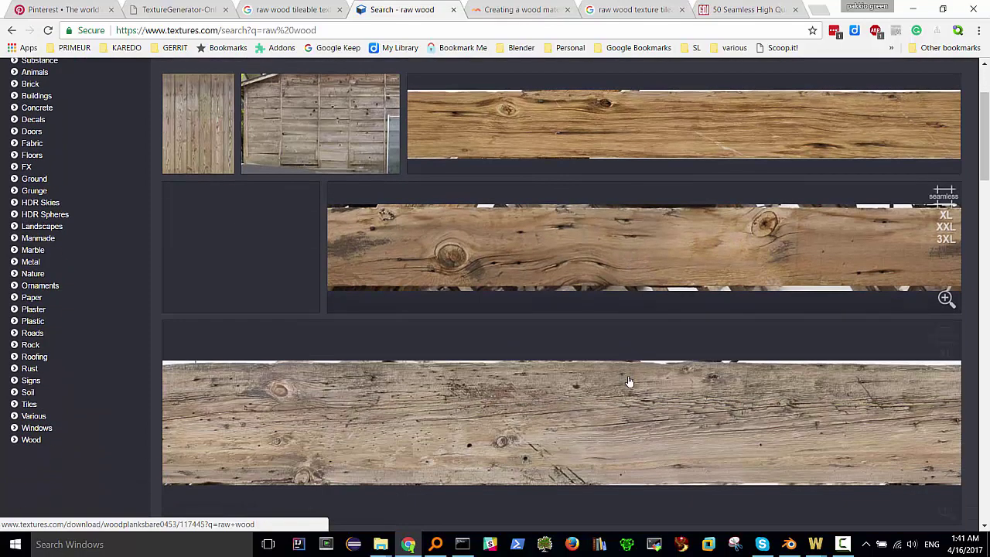
pyautogui.scroll(-2, 569, 399)
pyautogui.scroll(-2, 570, 399)
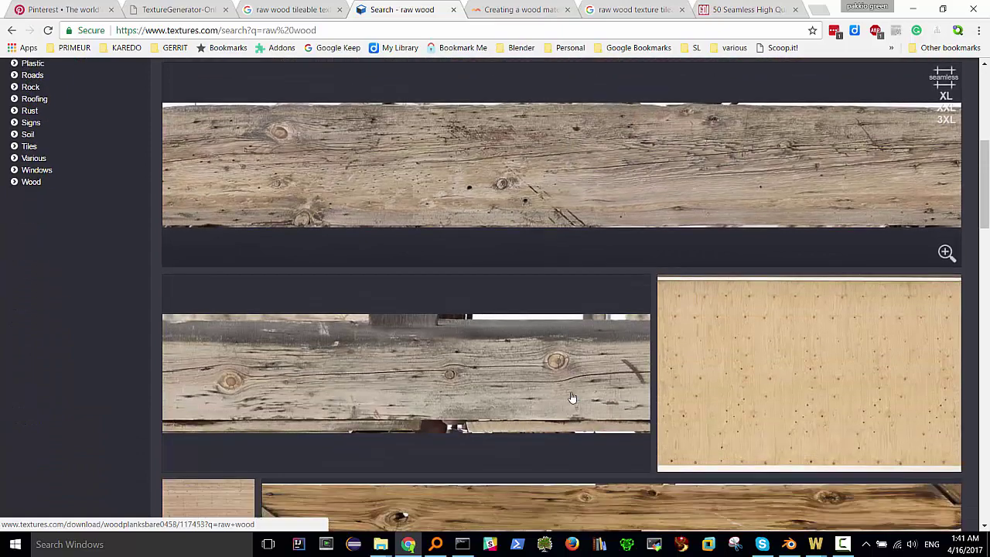
pyautogui.scroll(-2, 589, 395)
pyautogui.moveTo(611, 507)
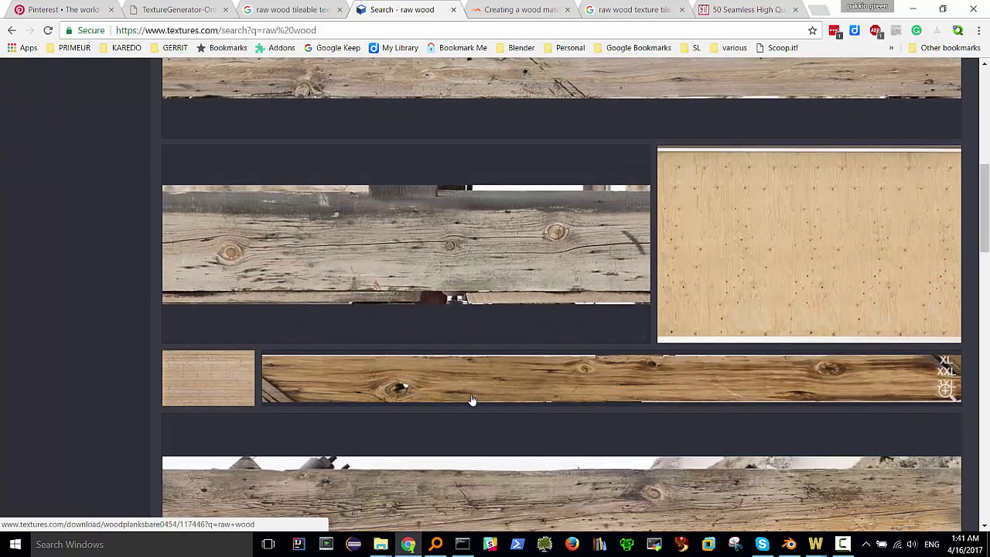
pyautogui.scroll(-2, 472, 399)
pyautogui.scroll(-2, 472, 399)
pyautogui.scroll(-2, 468, 391)
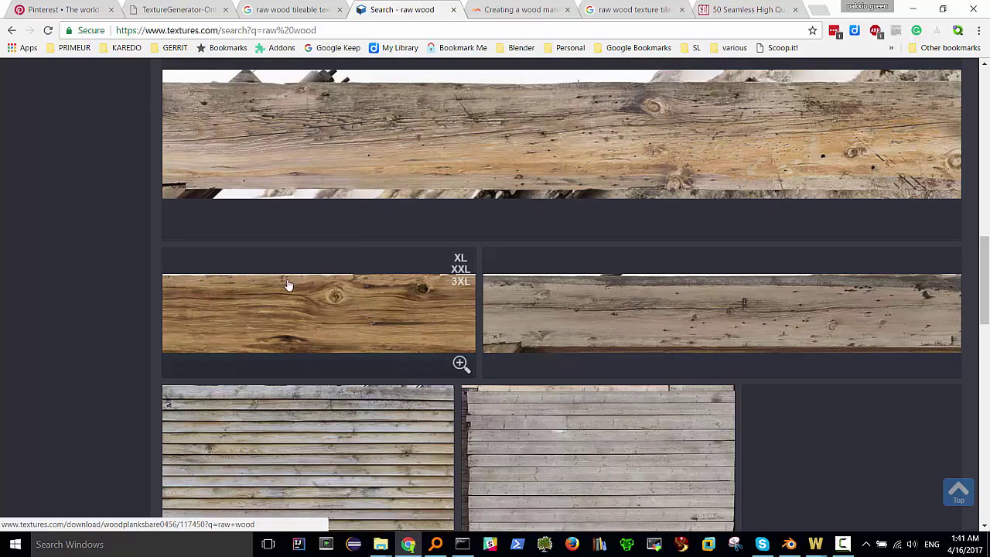
# Step: Save WoodPlanksBare0456's free Small 1024x256 JPG as TexturesCom_WoodPlanksBare0456_1_S.jpg
pyautogui.click(334, 317)
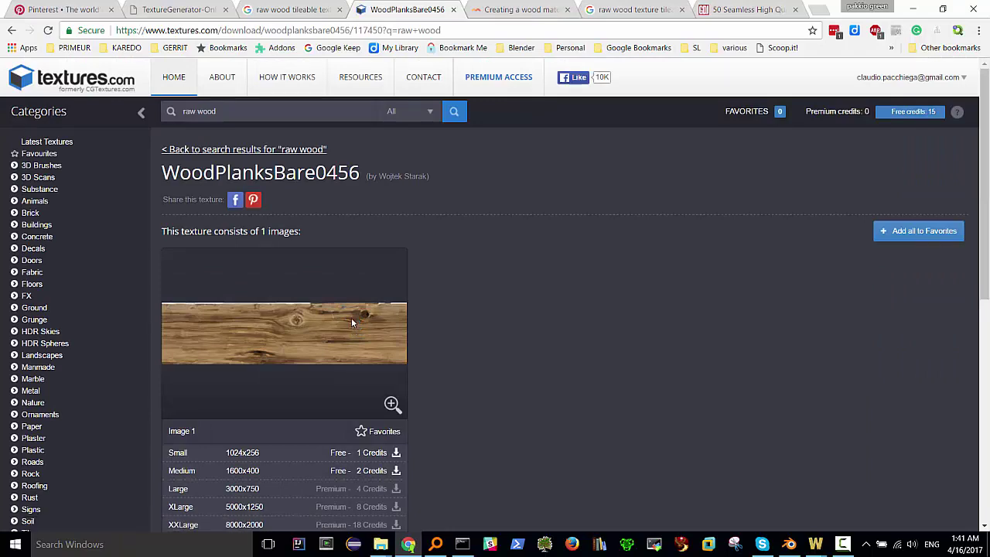
pyautogui.scroll(-1, 351, 317)
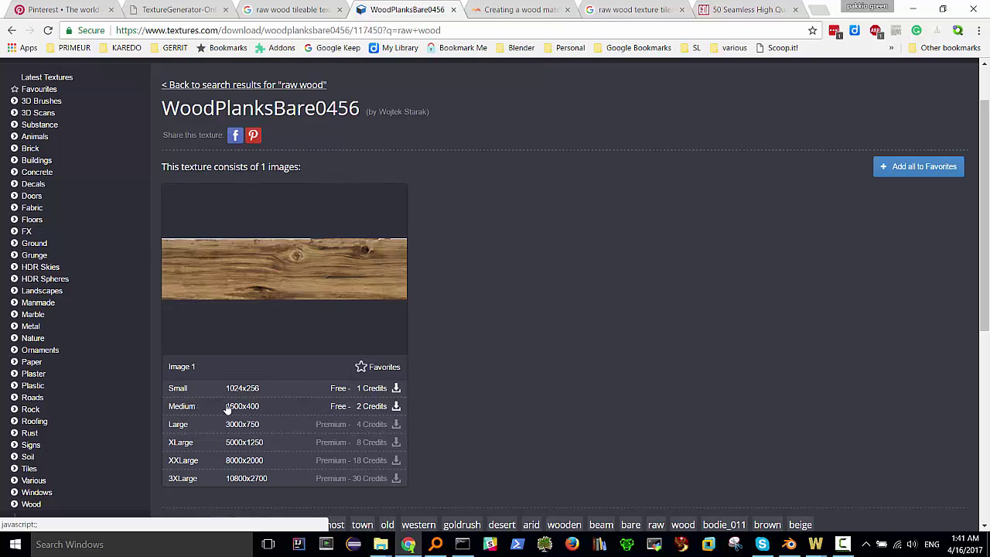
pyautogui.click(371, 388)
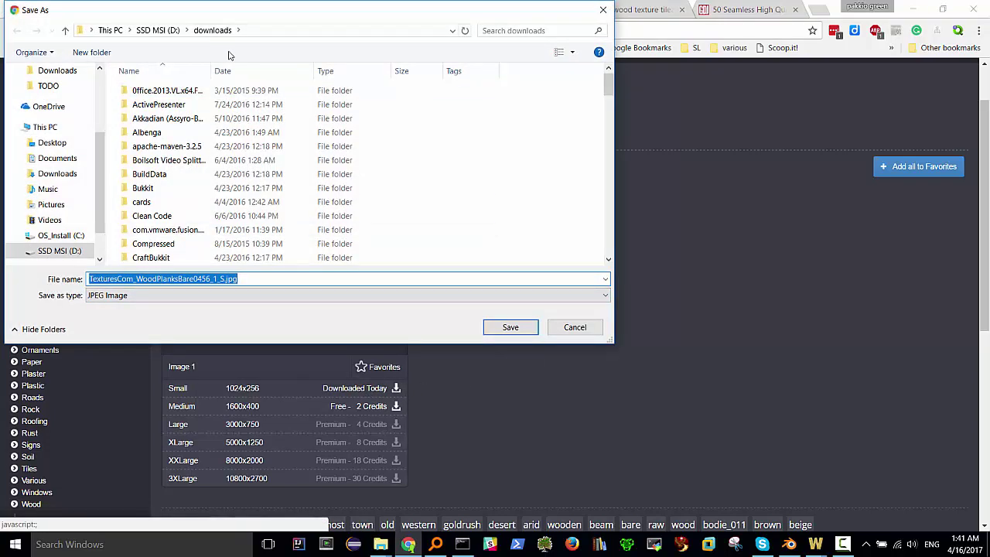
pyautogui.click(509, 327)
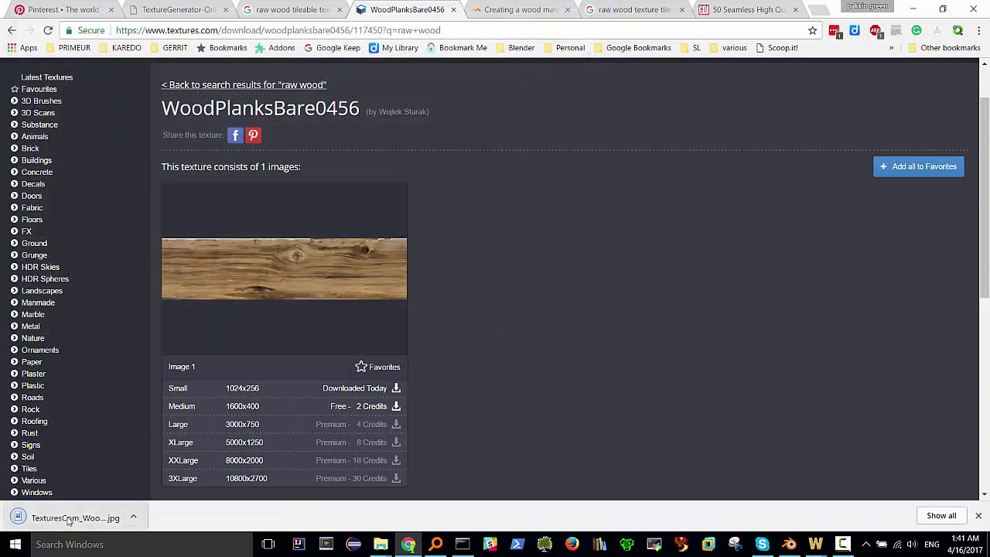
pyautogui.click(68, 518)
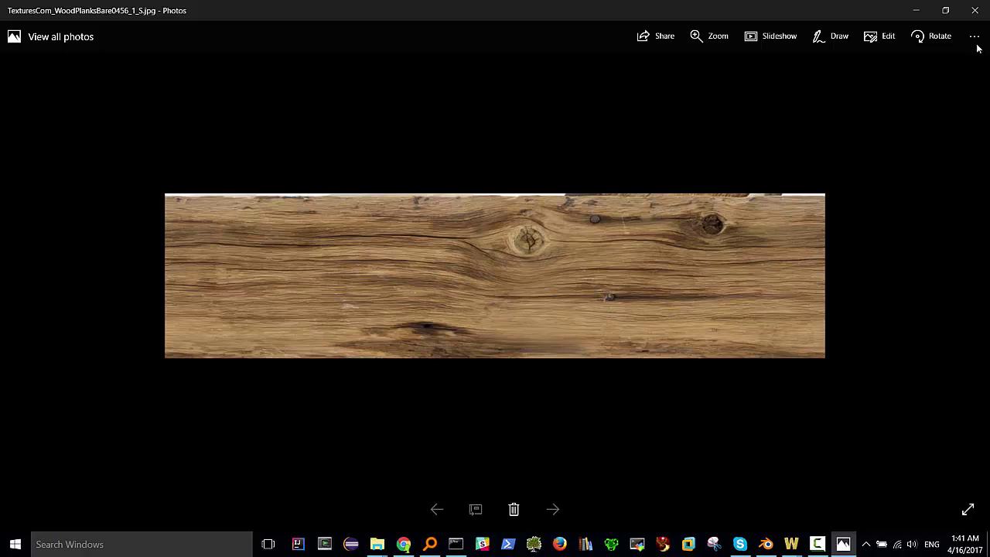
pyautogui.click(974, 10)
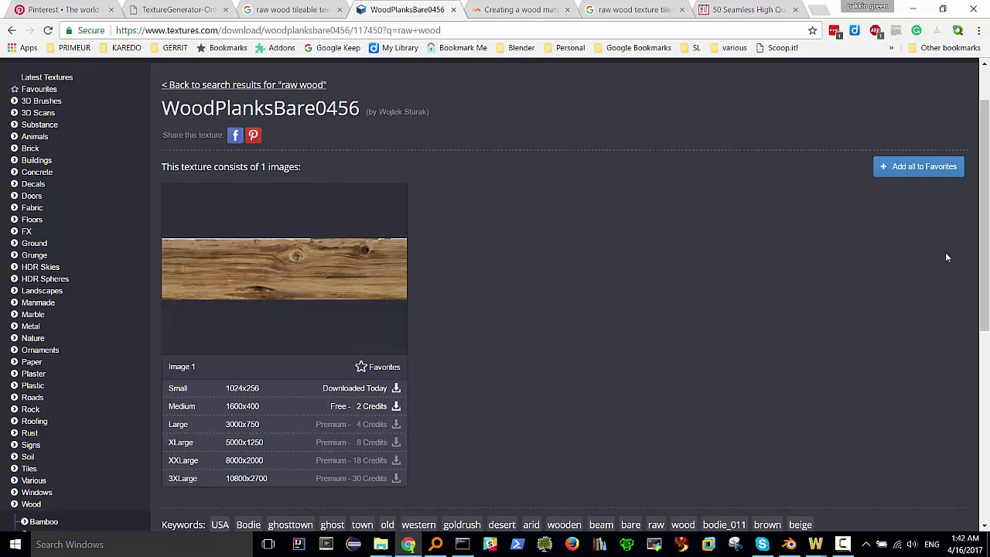
# Step: Switch through the tabs to the texture generator page and follow its NormalMap-Online link
pyautogui.click(495, 11)
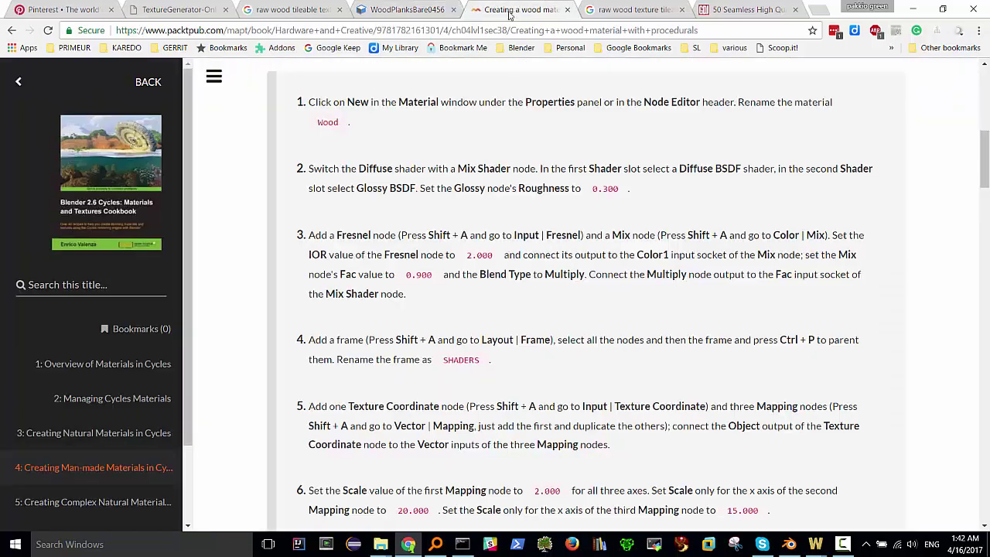
pyautogui.click(407, 12)
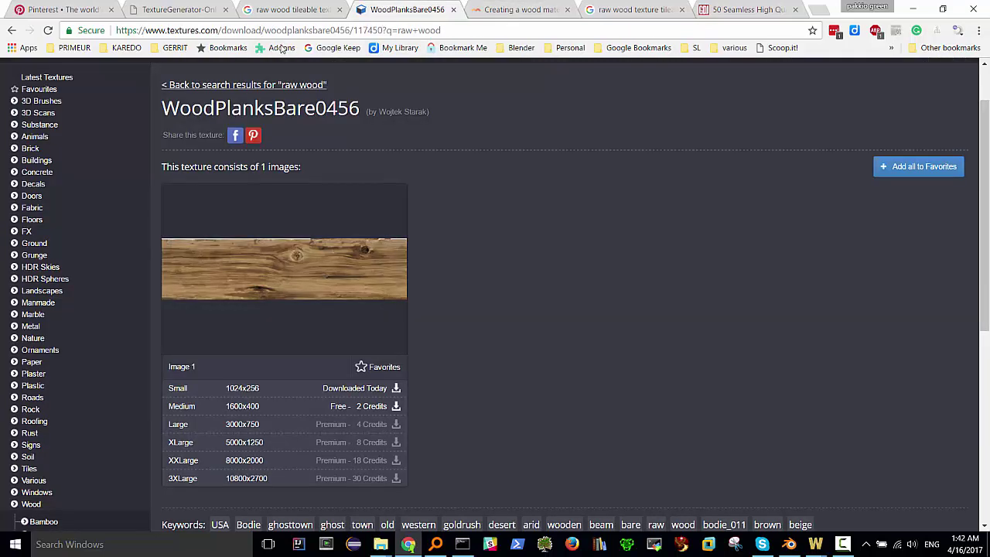
pyautogui.click(188, 11)
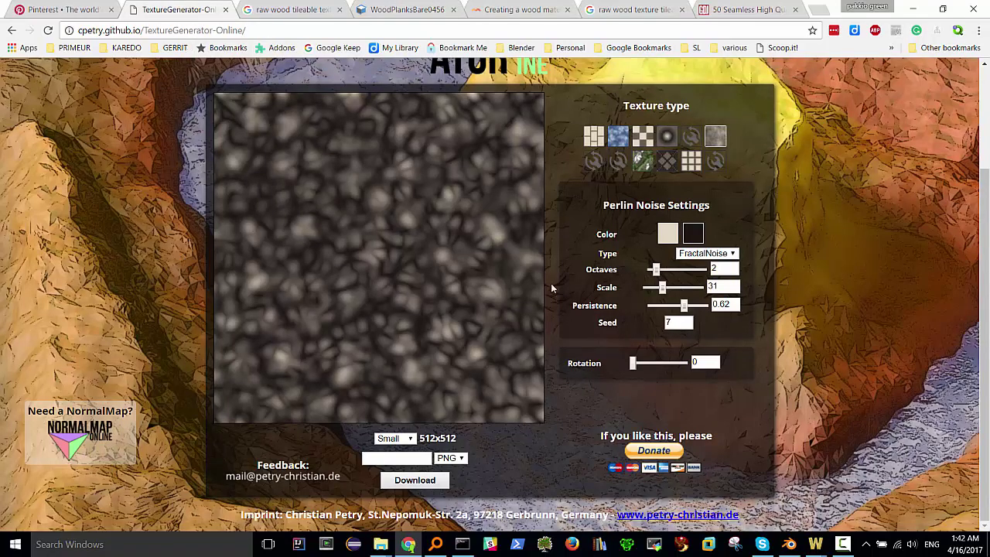
pyautogui.click(75, 435)
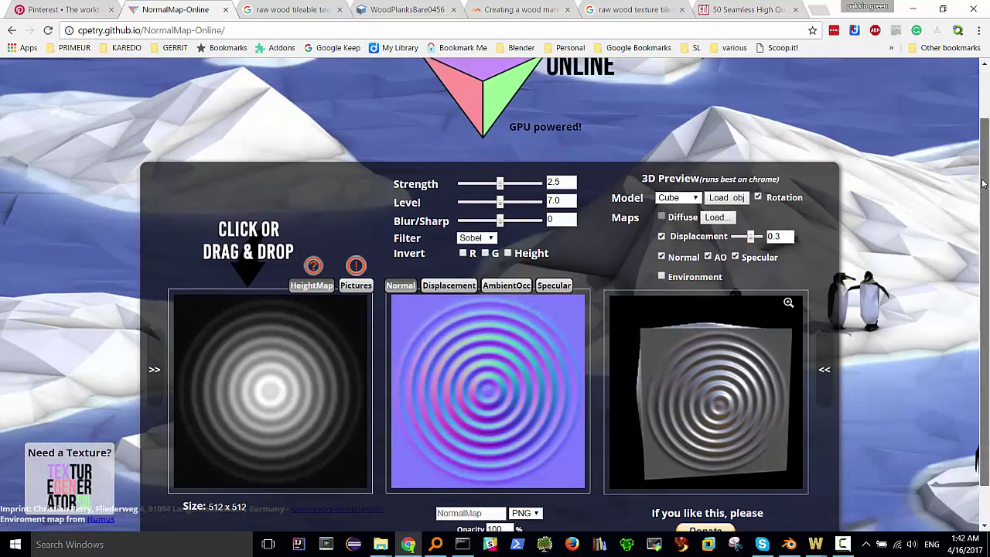
# Step: Open Chrome's downloads list and show TexturesCom_WoodPlanksBare0456_1_S.jpg in its folder
pyautogui.moveTo(982, 185)
pyautogui.mouseDown()
pyautogui.moveTo(978, 220)
pyautogui.moveTo(979, 204)
pyautogui.mouseUp()
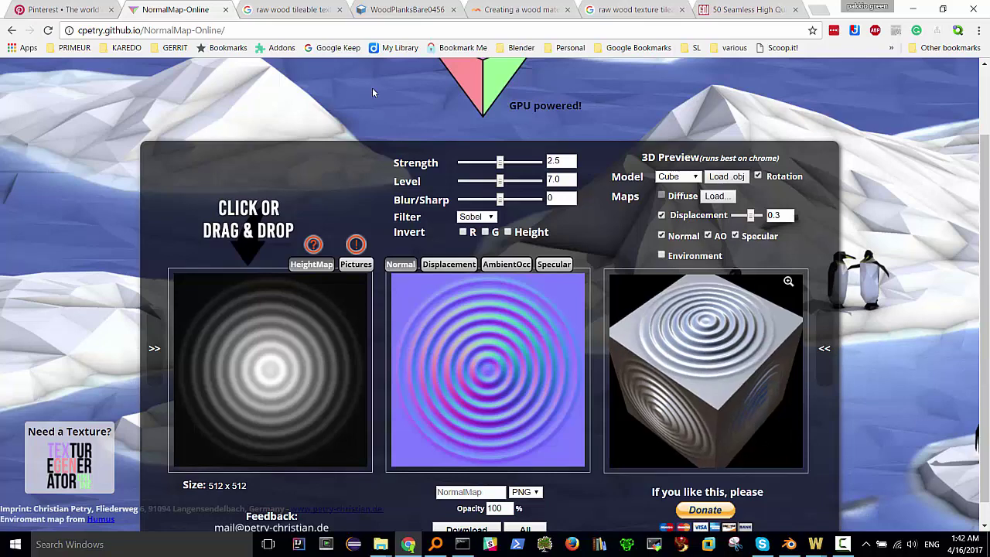
pyautogui.hotkey('ctrl', 'j')
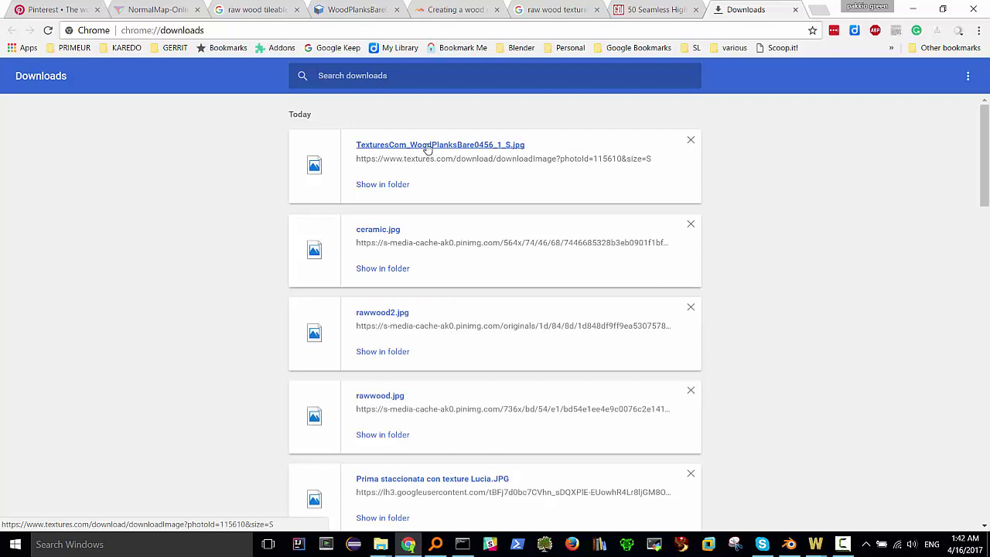
pyautogui.click(389, 187)
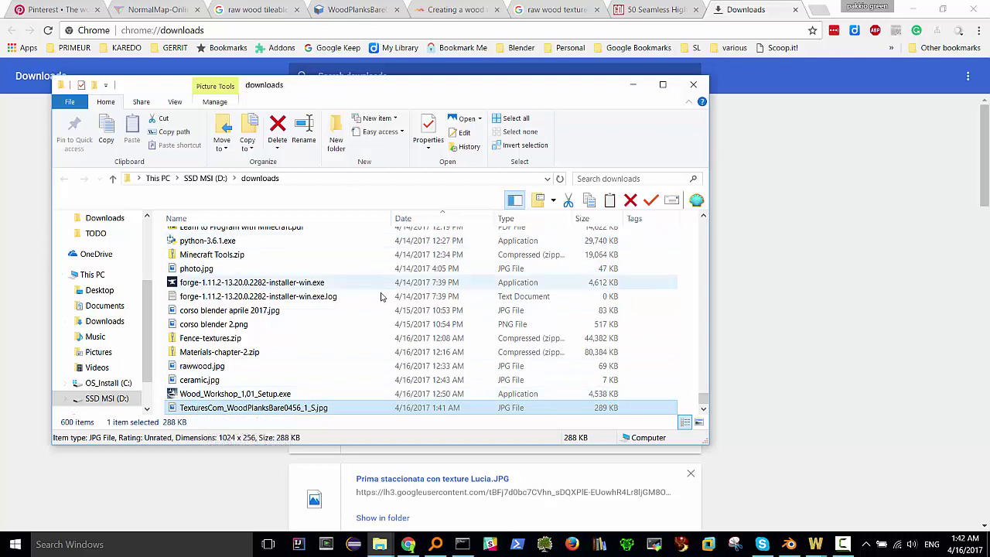
pyautogui.click(24, 148)
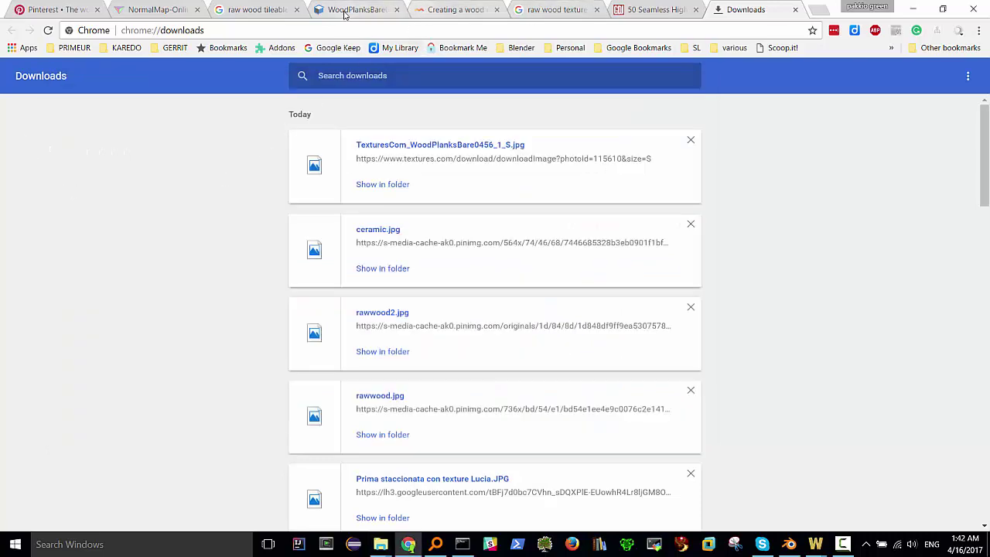
# Step: Switch back to the NormalMap-Online tab with the sample ring height map
pyautogui.click(158, 10)
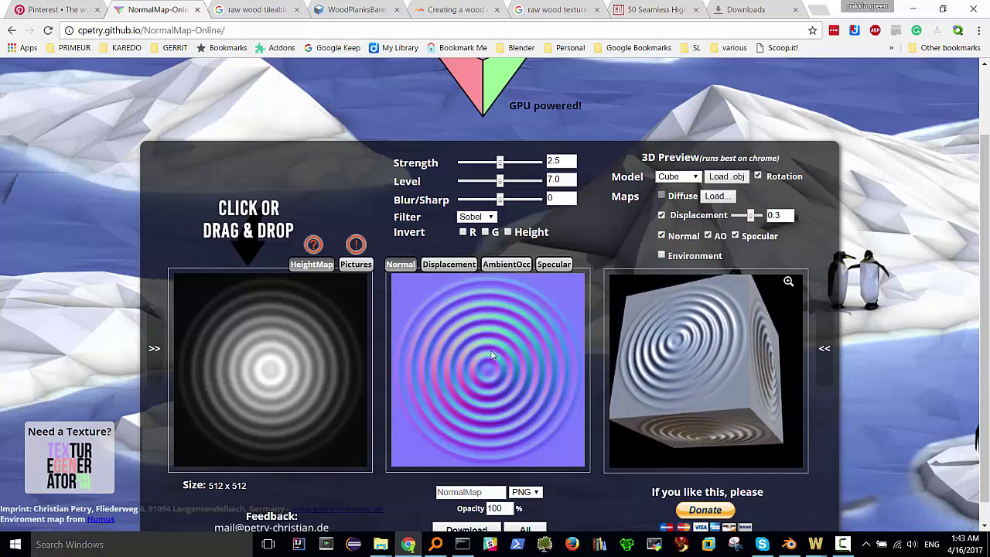
pyautogui.click(355, 263)
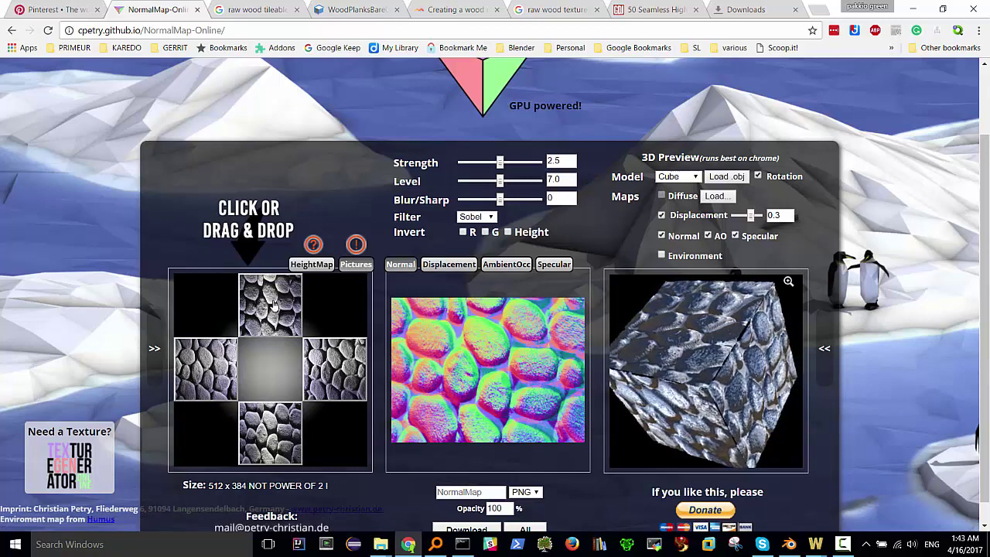
pyautogui.click(312, 245)
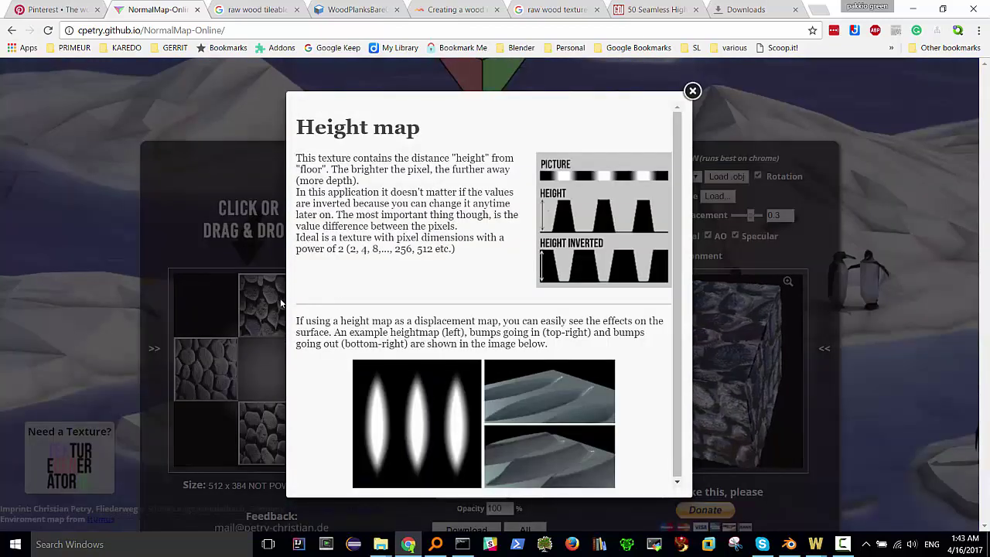
pyautogui.click(692, 92)
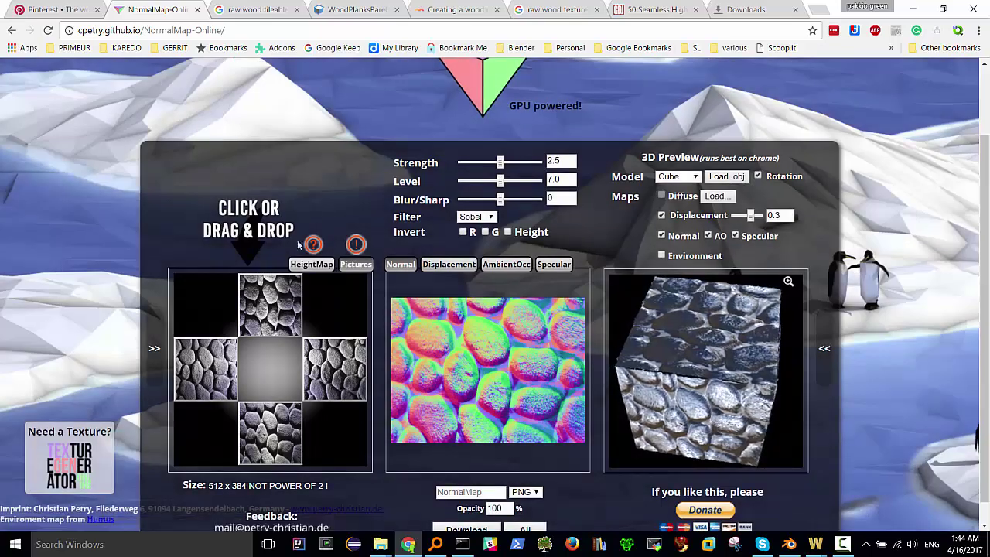
pyautogui.click(312, 265)
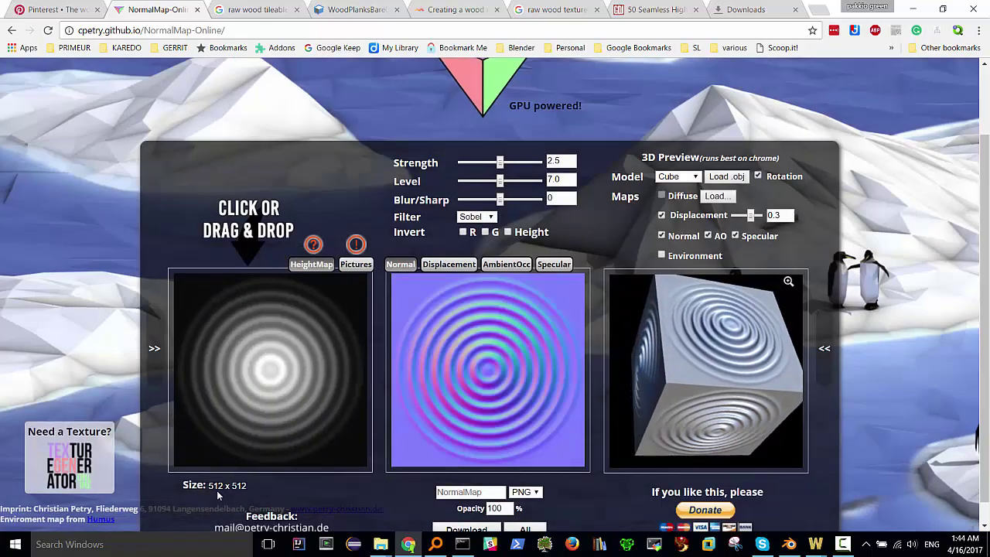
# Step: Move the downloads folder beside the page and drop the wood planks JPG in as the height map
pyautogui.click(378, 545)
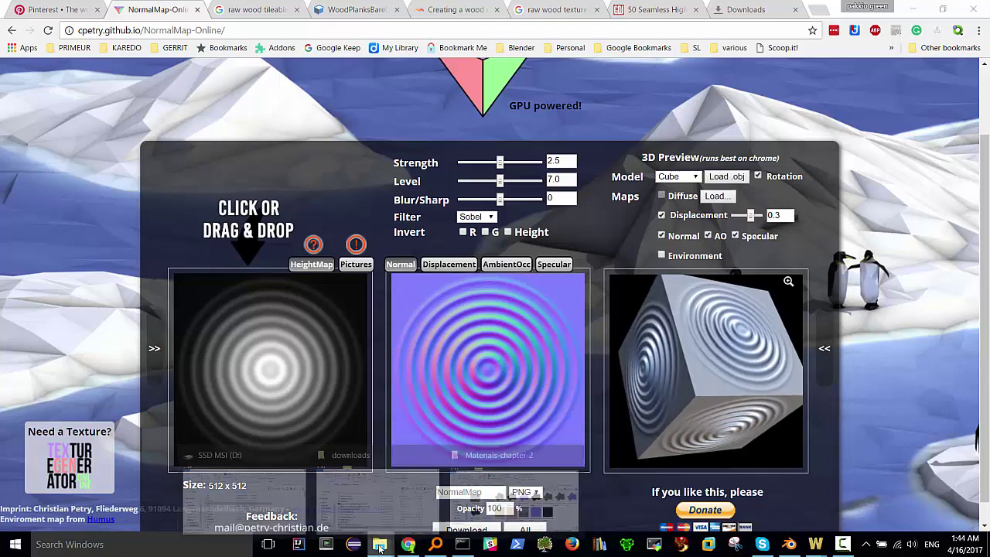
pyautogui.click(379, 518)
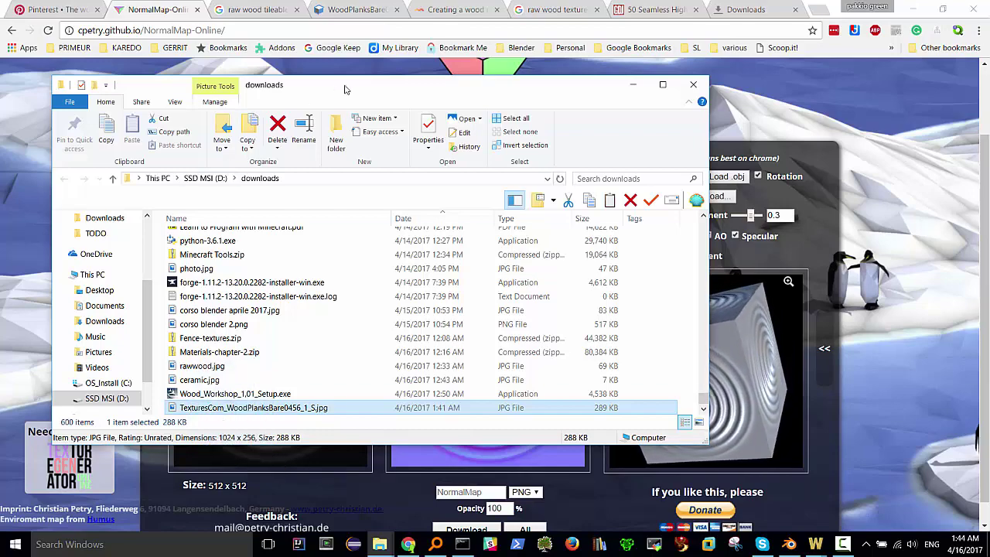
pyautogui.moveTo(345, 89); pyautogui.dragTo(715, 79)
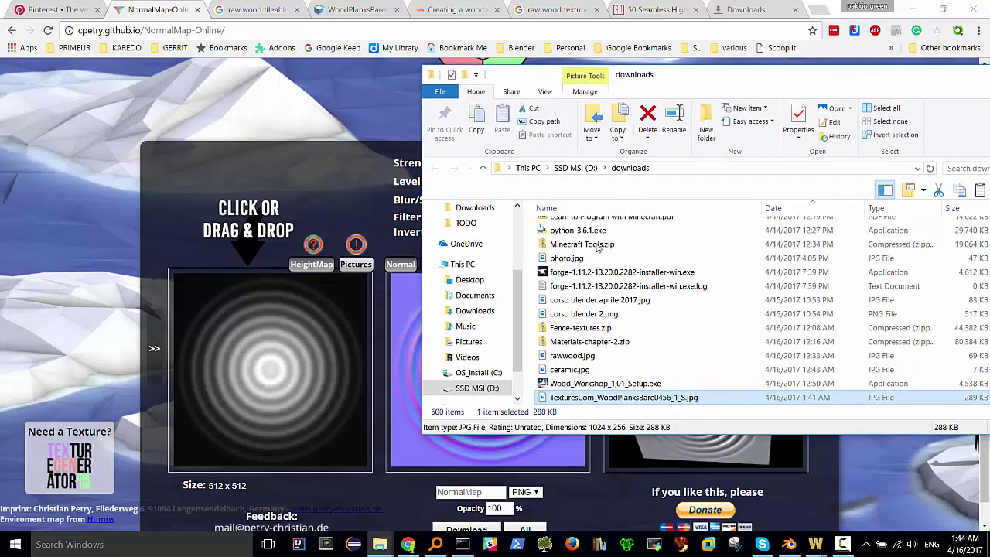
pyautogui.moveTo(562, 401); pyautogui.dragTo(287, 384)
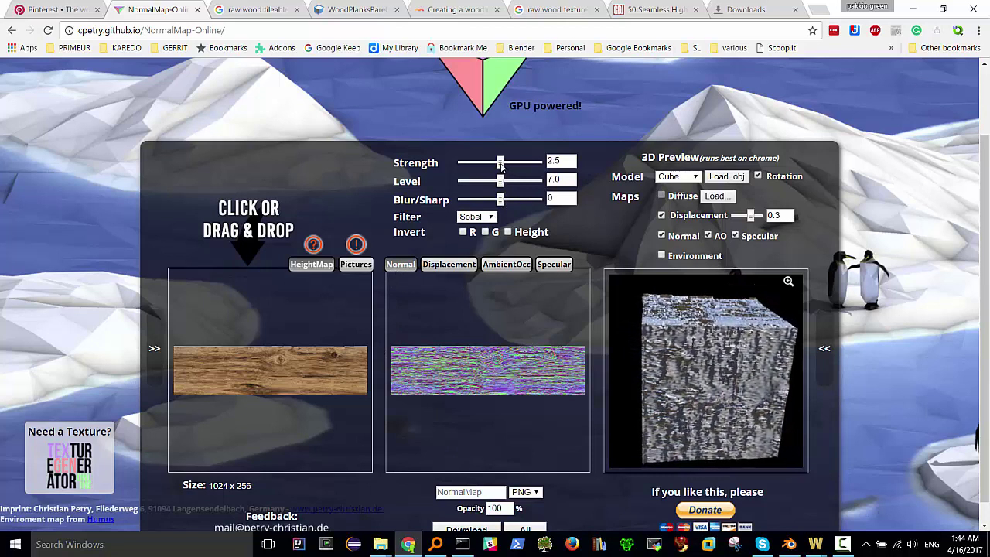
# Step: Lower the normal map Strength slider from 2.5 to 1.25
pyautogui.moveTo(500, 163); pyautogui.dragTo(480, 169)
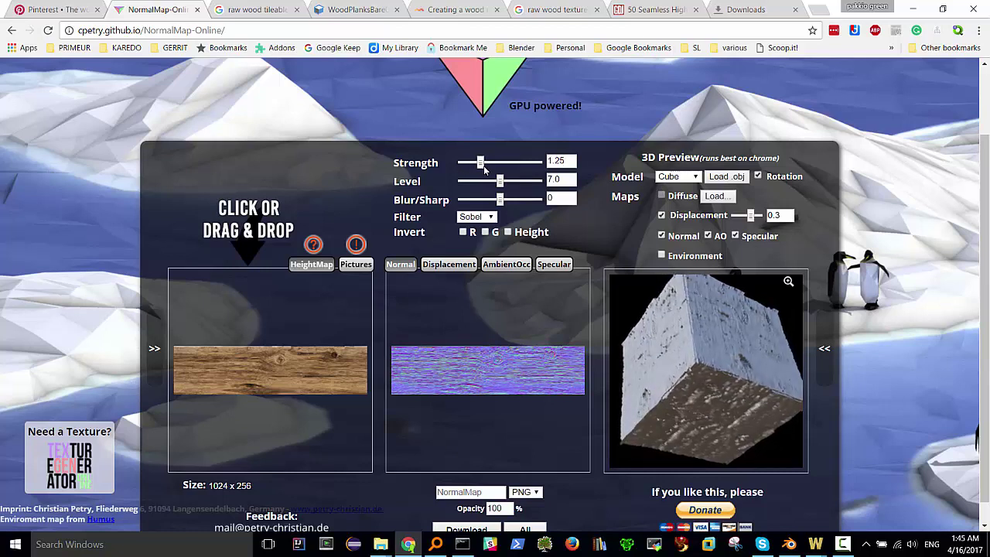
pyautogui.moveTo(484, 169); pyautogui.dragTo(485, 168)
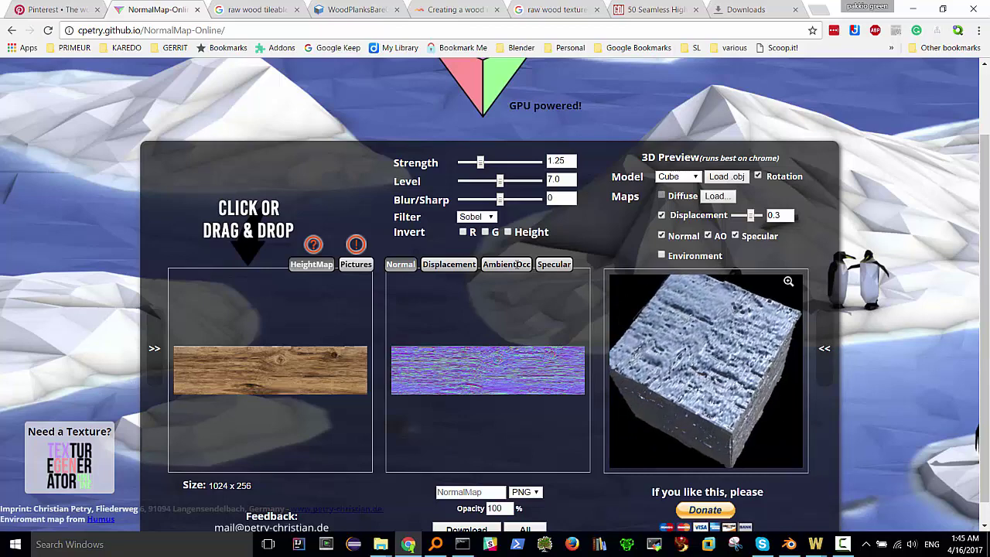
# Step: Choose TexturesCom_WoodPlanksBare0456_1_S.jpg, found by sorting by date, as the cube's diffuse map
pyautogui.click(715, 196)
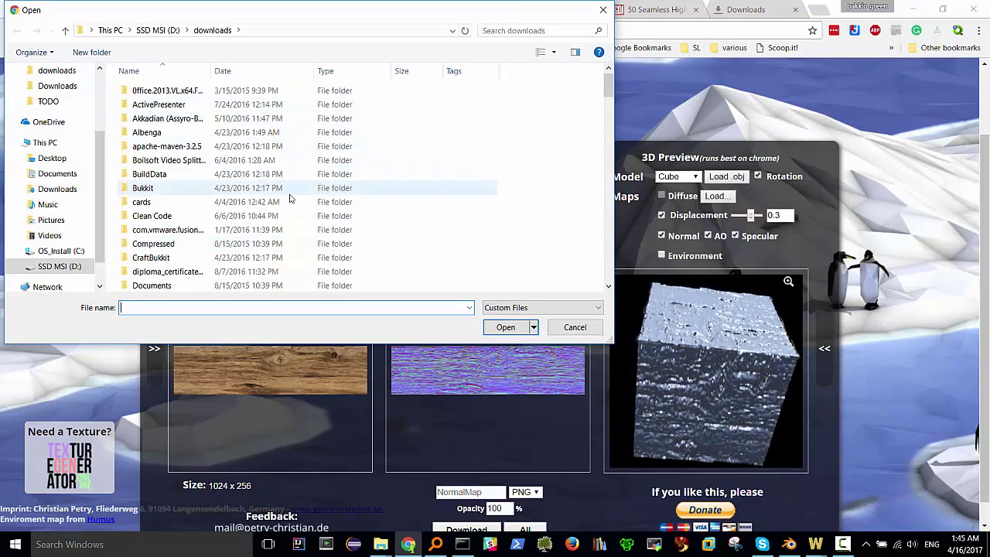
pyautogui.scroll(-2, 285, 191)
pyautogui.scroll(-3, 284, 191)
pyautogui.scroll(-3, 283, 190)
pyautogui.scroll(-3, 281, 189)
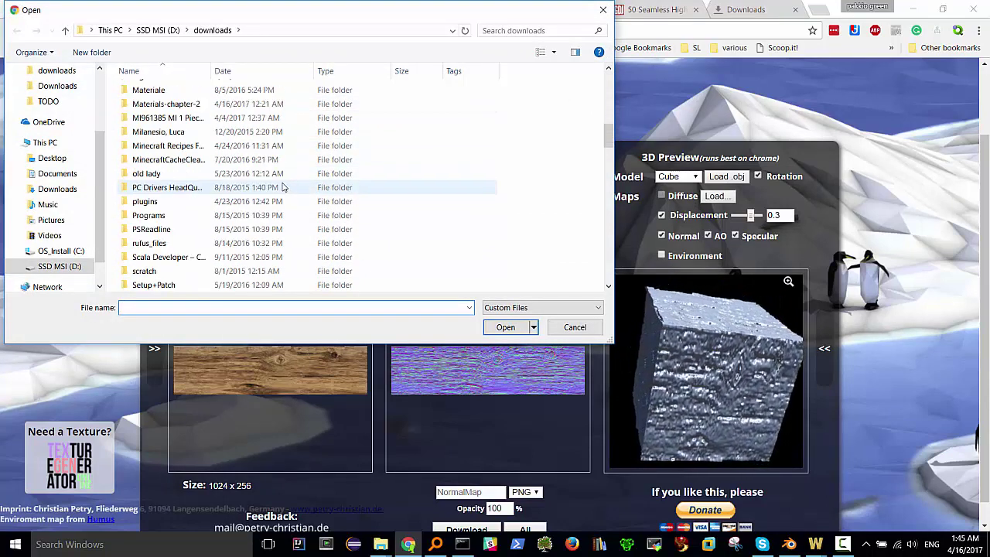
pyautogui.scroll(-2, 280, 187)
pyautogui.scroll(-3, 279, 187)
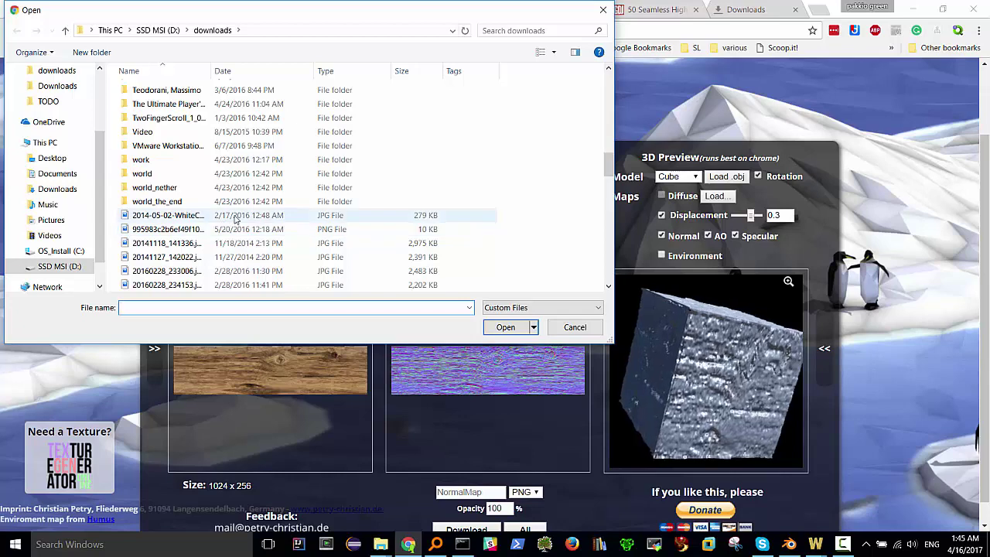
pyautogui.click(232, 70)
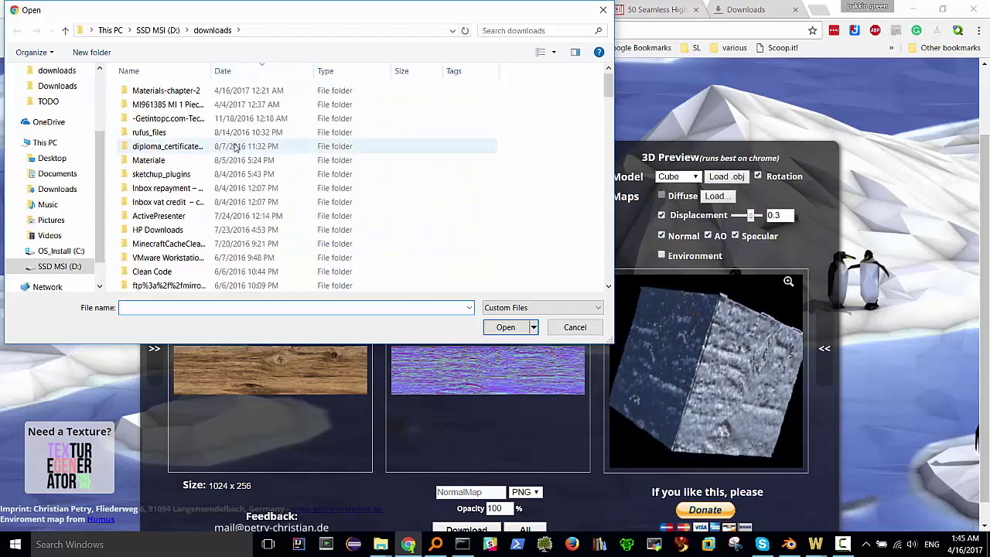
pyautogui.scroll(-3, 236, 147)
pyautogui.scroll(-4, 201, 147)
pyautogui.scroll(-4, 170, 143)
pyautogui.scroll(-4, 166, 139)
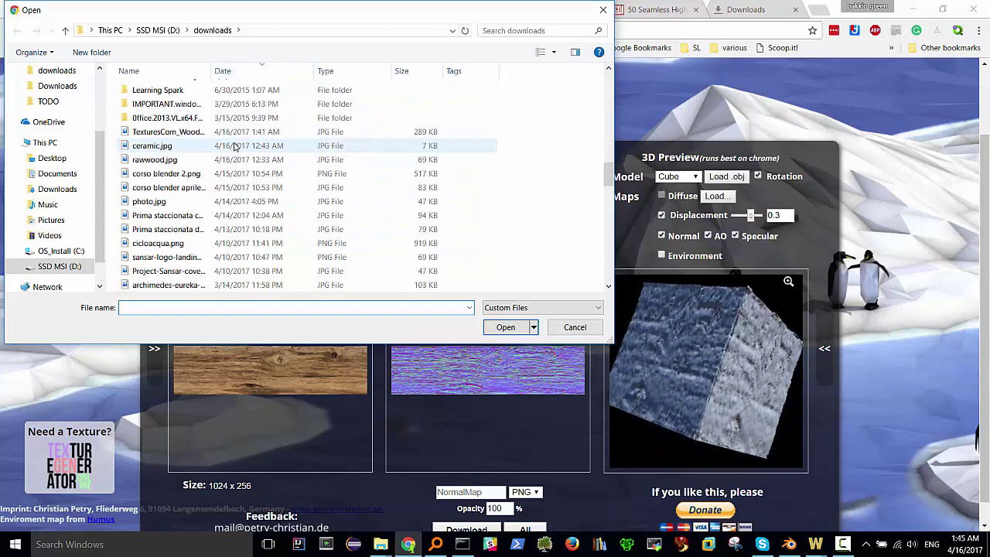
pyautogui.click(166, 133)
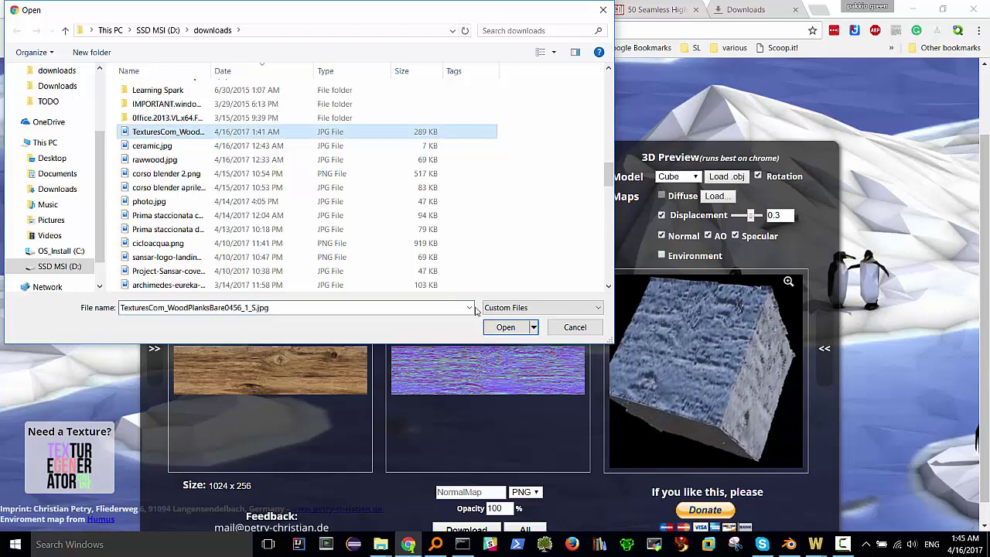
pyautogui.click(503, 327)
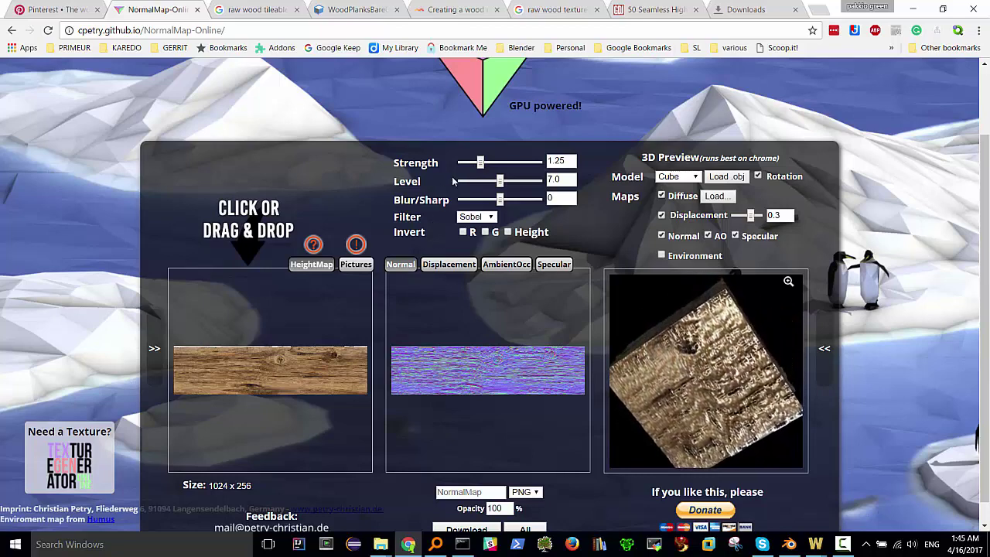
# Step: Lower the normal map strength from 1.25 to 0.75
pyautogui.moveTo(479, 164); pyautogui.dragTo(473, 164)
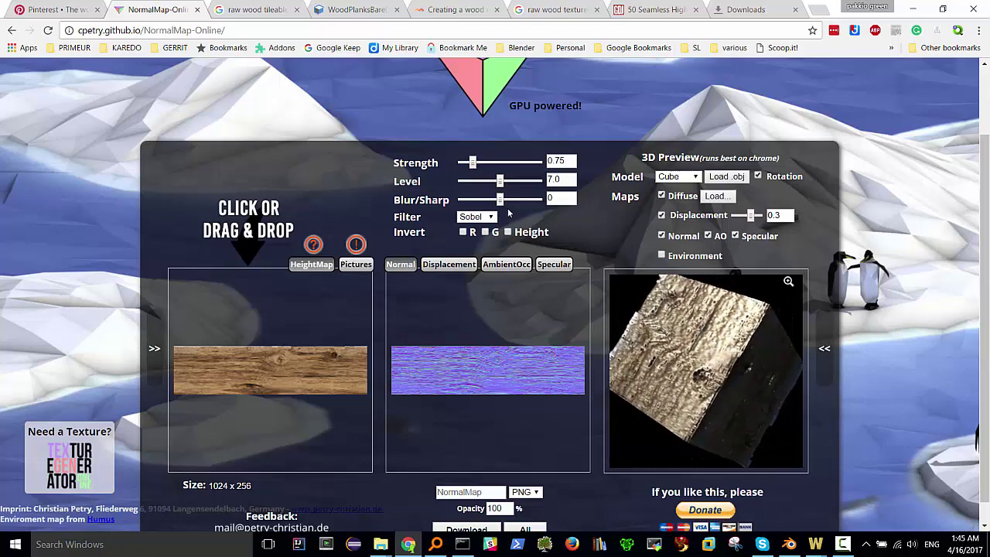
# Step: Set the specular strength to 0.26, orbiting the cube to compare settings
pyautogui.click(554, 264)
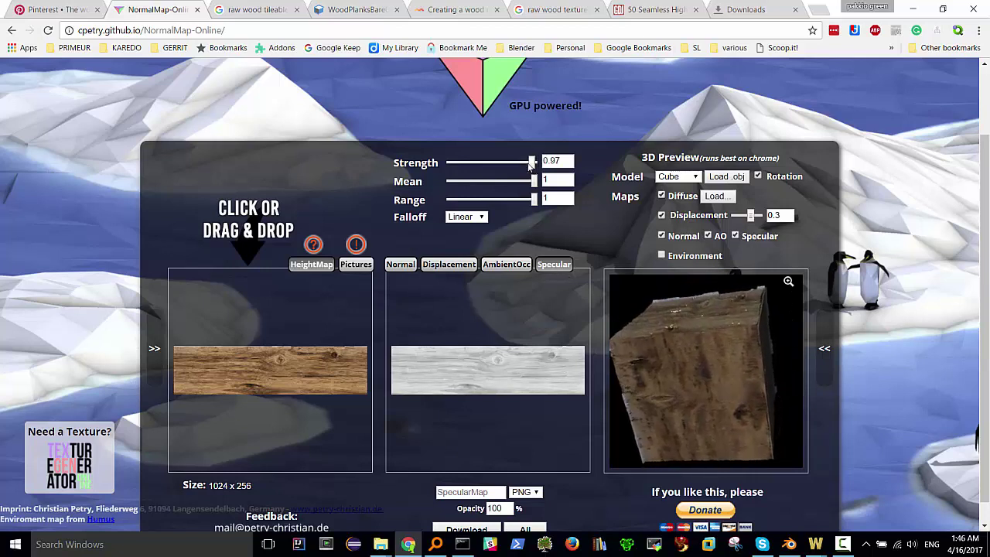
pyautogui.moveTo(530, 164); pyautogui.dragTo(475, 162)
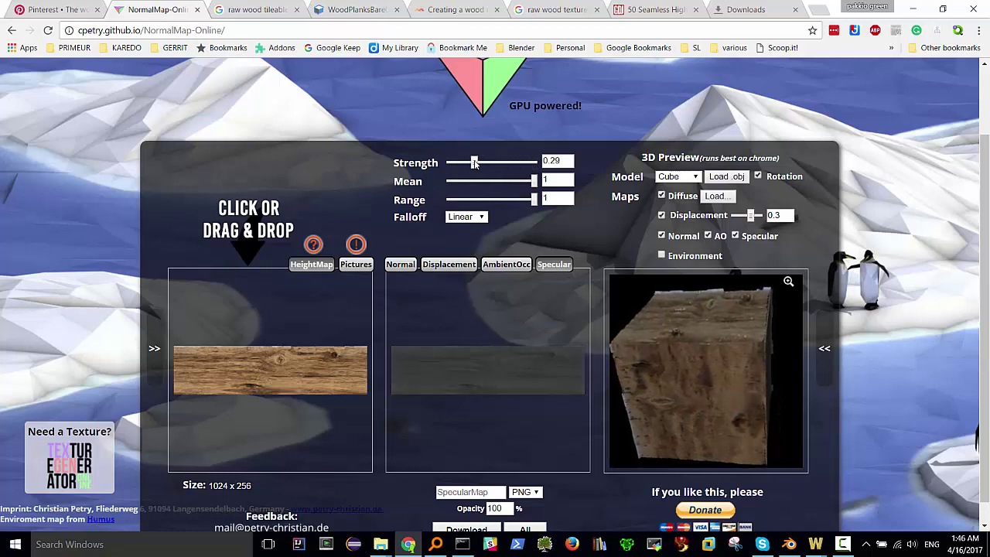
pyautogui.moveTo(645, 301); pyautogui.dragTo(694, 314)
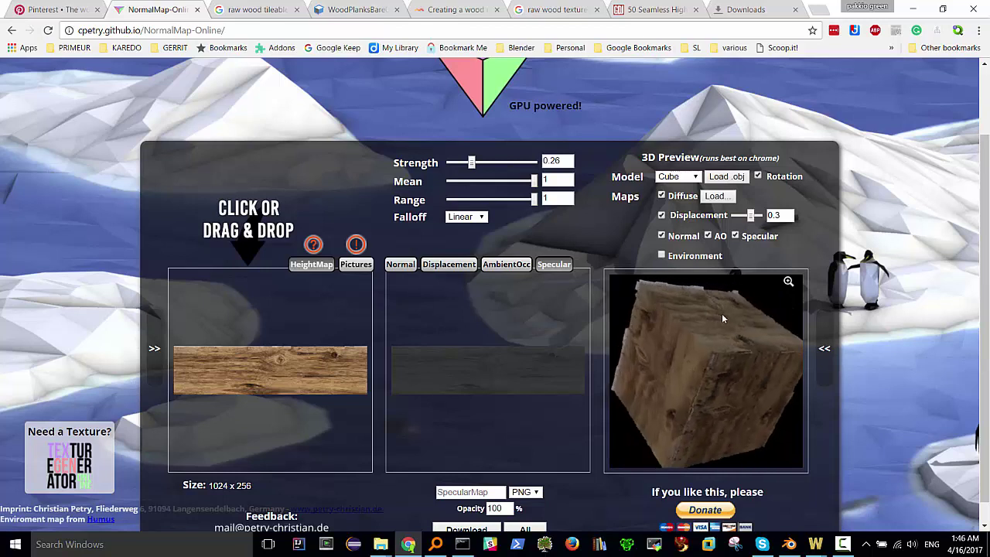
pyautogui.moveTo(694, 314); pyautogui.dragTo(734, 299)
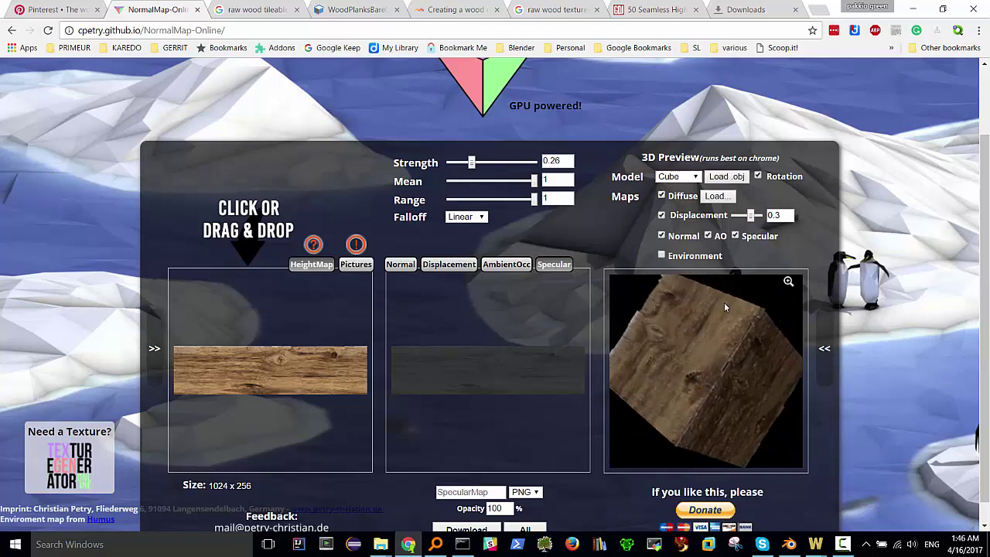
pyautogui.moveTo(471, 163)
pyautogui.mouseDown()
pyautogui.moveTo(533, 163)
pyautogui.moveTo(438, 171)
pyautogui.mouseUp()
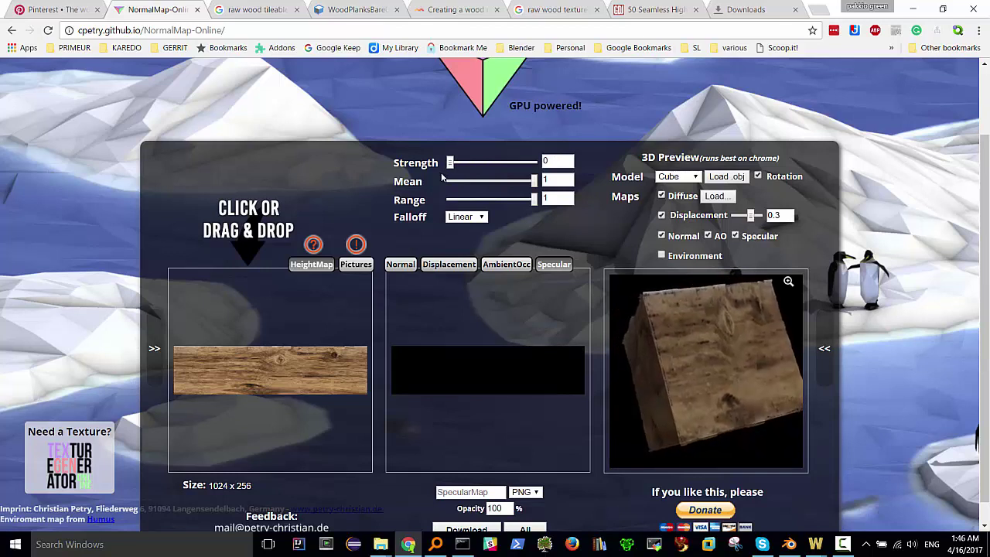
pyautogui.moveTo(456, 177); pyautogui.dragTo(476, 180)
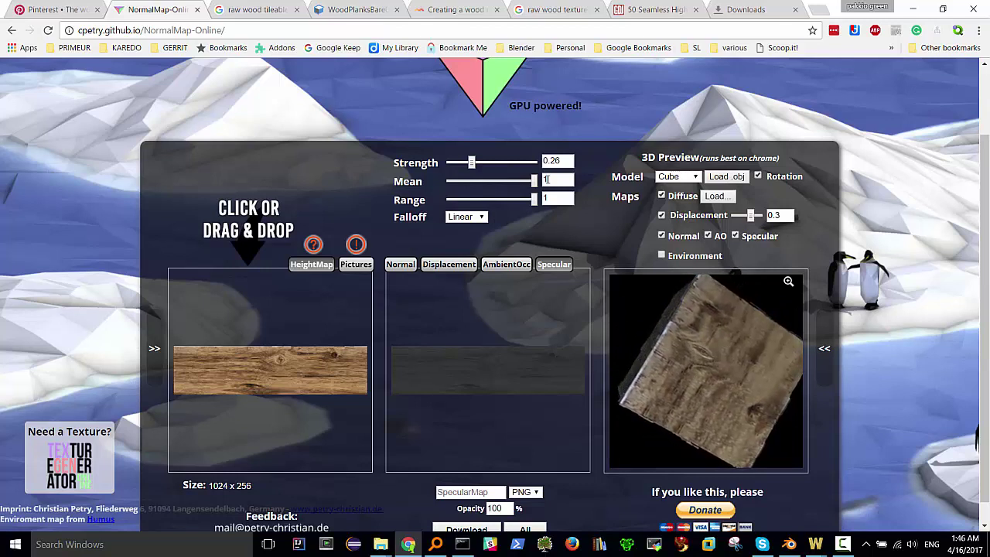
# Step: Lower the specular mean to 0.55
pyautogui.moveTo(534, 180); pyautogui.dragTo(501, 181)
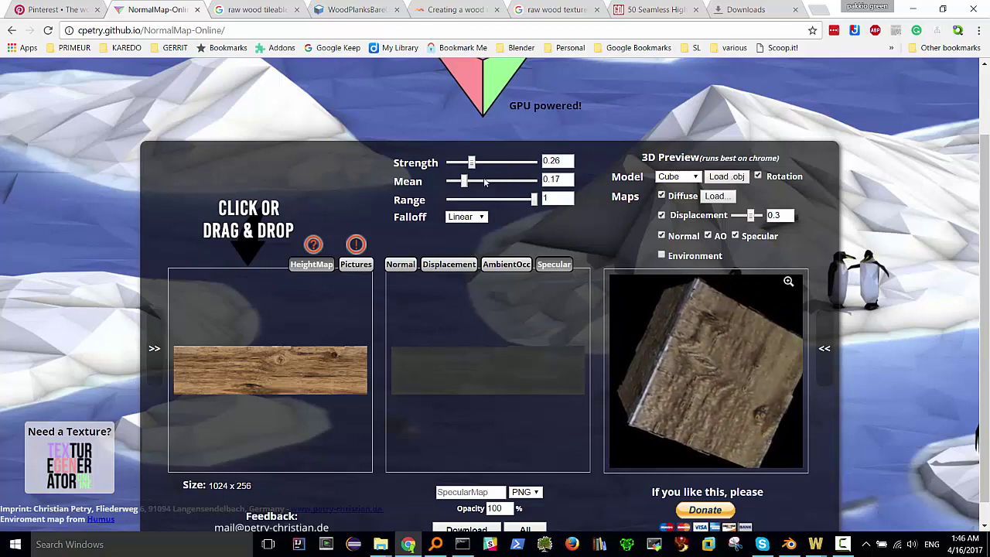
pyautogui.moveTo(501, 180); pyautogui.dragTo(496, 181)
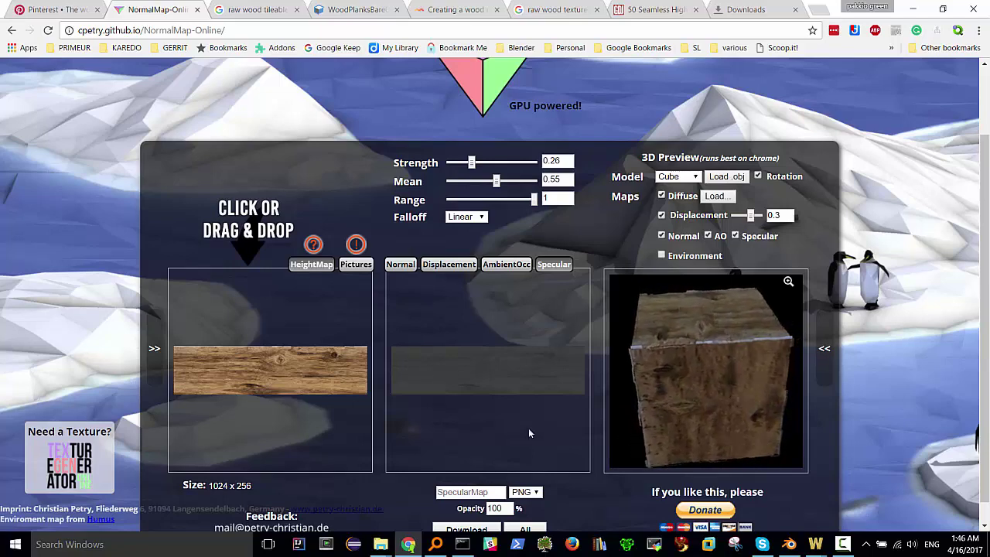
pyautogui.scroll(-1, 536, 413)
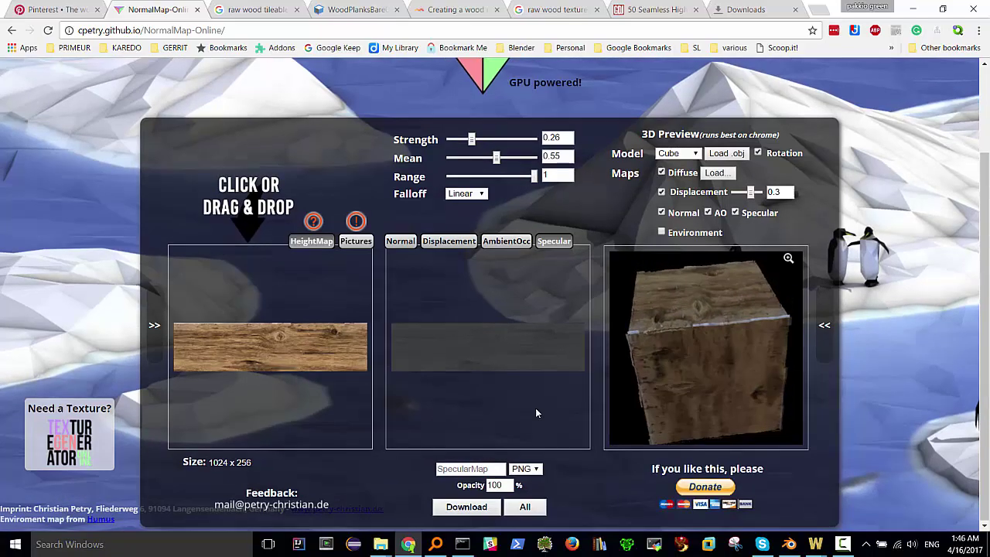
# Step: Set the normal map strength to 0.52, trying Blur/Sharp but leaving it at 0
pyautogui.click(400, 242)
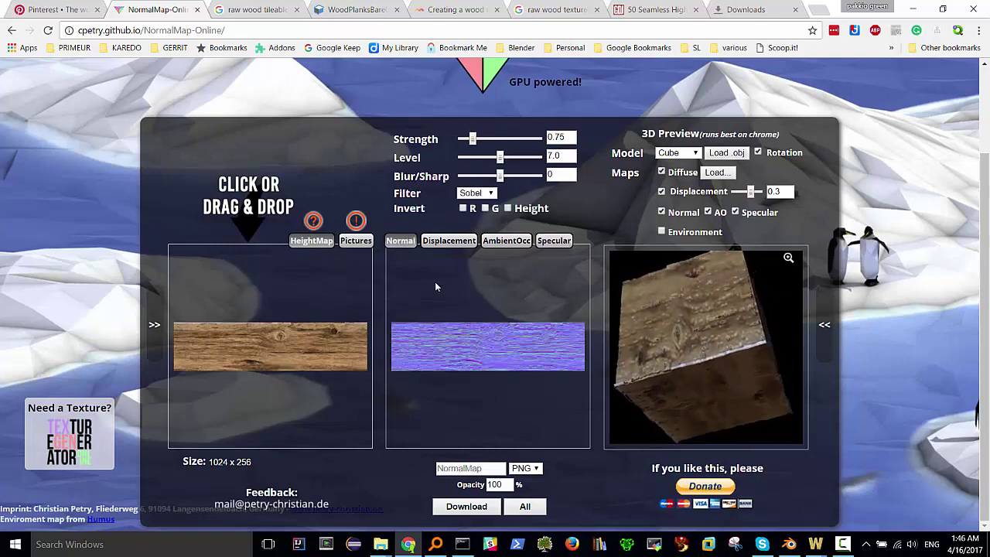
pyautogui.moveTo(472, 139)
pyautogui.mouseDown()
pyautogui.moveTo(484, 145)
pyautogui.moveTo(475, 144)
pyautogui.mouseUp()
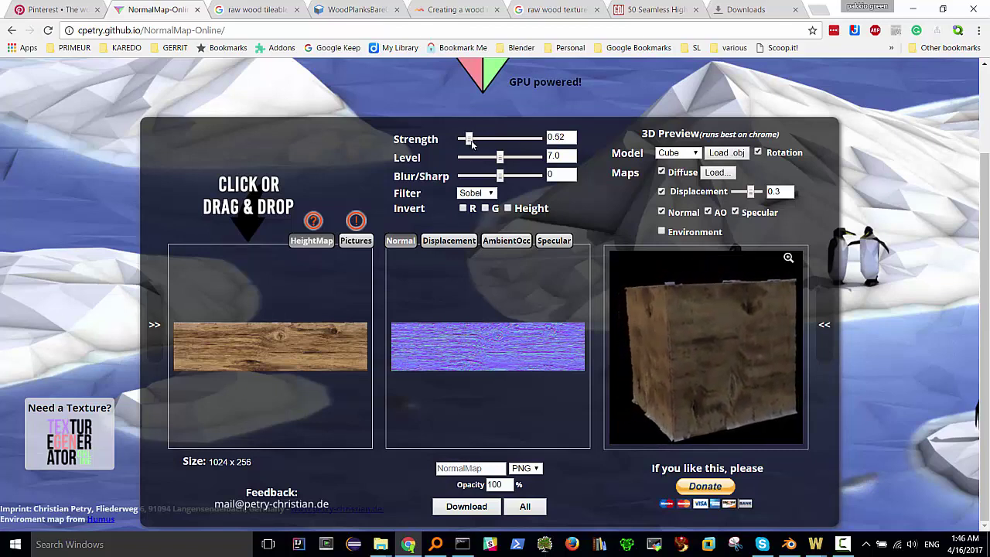
pyautogui.moveTo(500, 176)
pyautogui.mouseDown()
pyautogui.moveTo(491, 177)
pyautogui.moveTo(539, 176)
pyautogui.mouseUp()
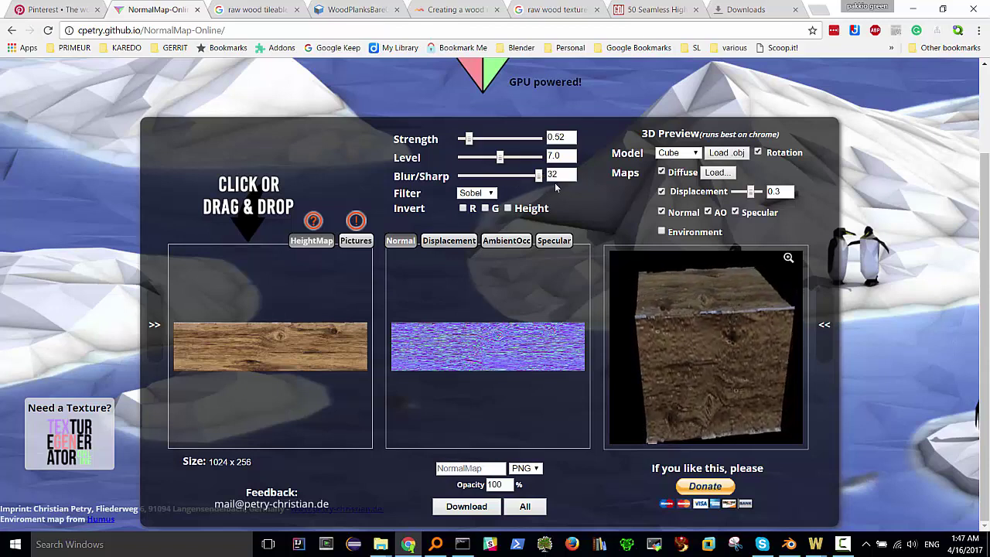
pyautogui.click(508, 177)
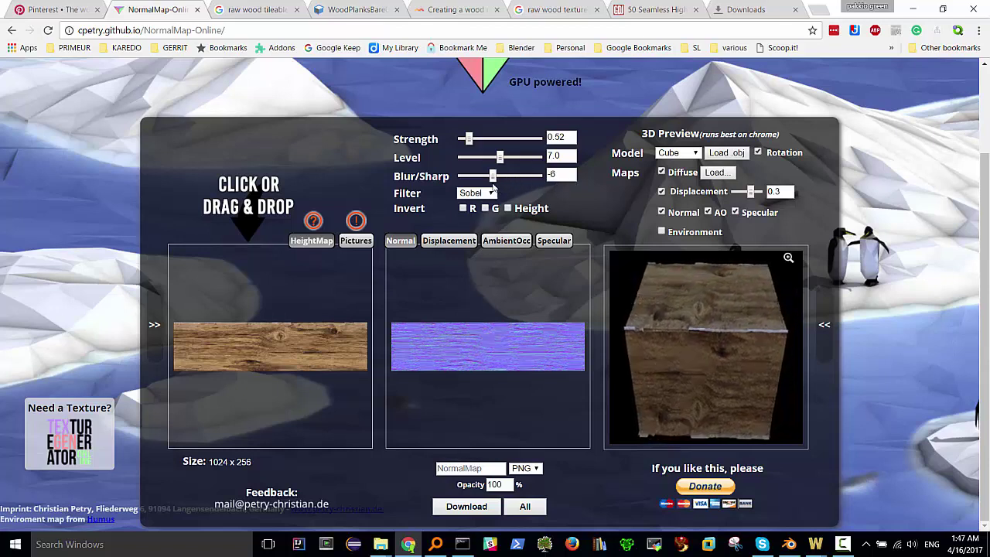
pyautogui.moveTo(510, 186)
pyautogui.mouseDown()
pyautogui.moveTo(486, 186)
pyautogui.moveTo(499, 185)
pyautogui.mouseUp()
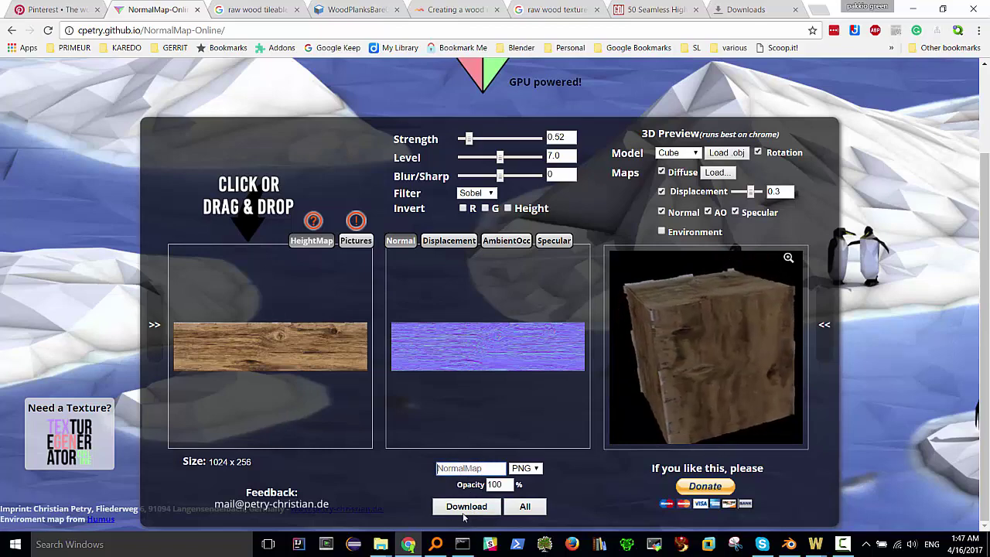
# Step: Download the normal map and confirm the file name raw wood.png
pyautogui.click(464, 510)
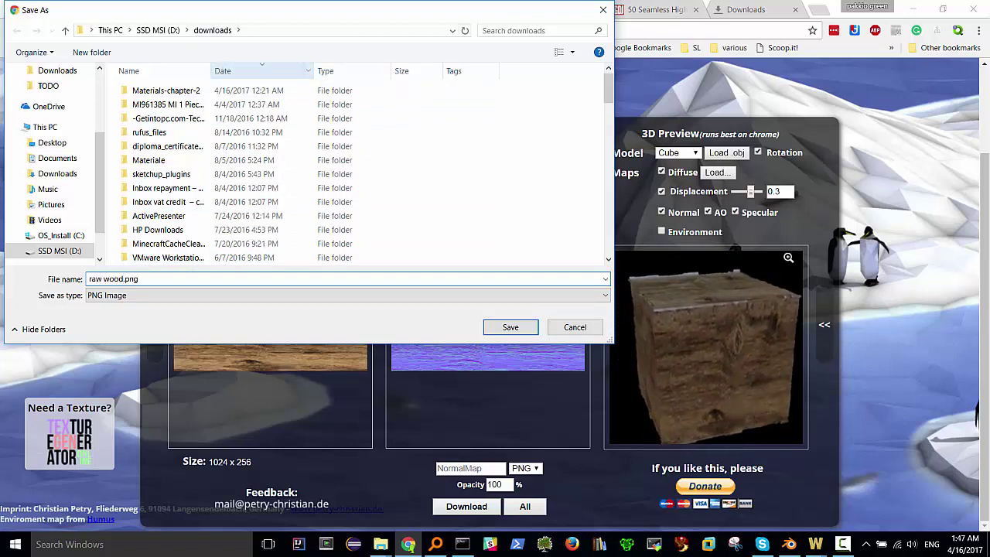
pyautogui.press('Return')
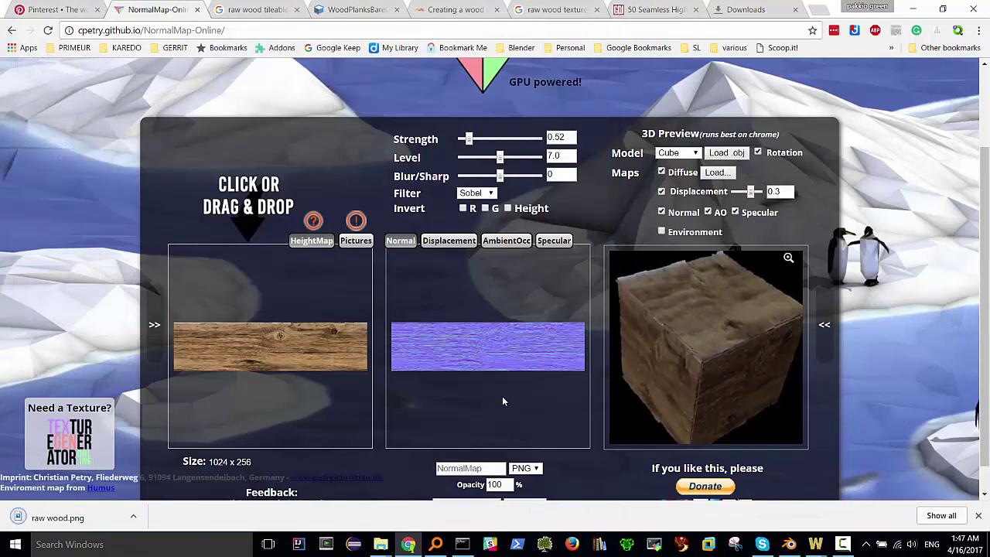
# Step: Download the normal map again as a PNG named rawWood_NormalMap.png
pyautogui.scroll(-1, 507, 495)
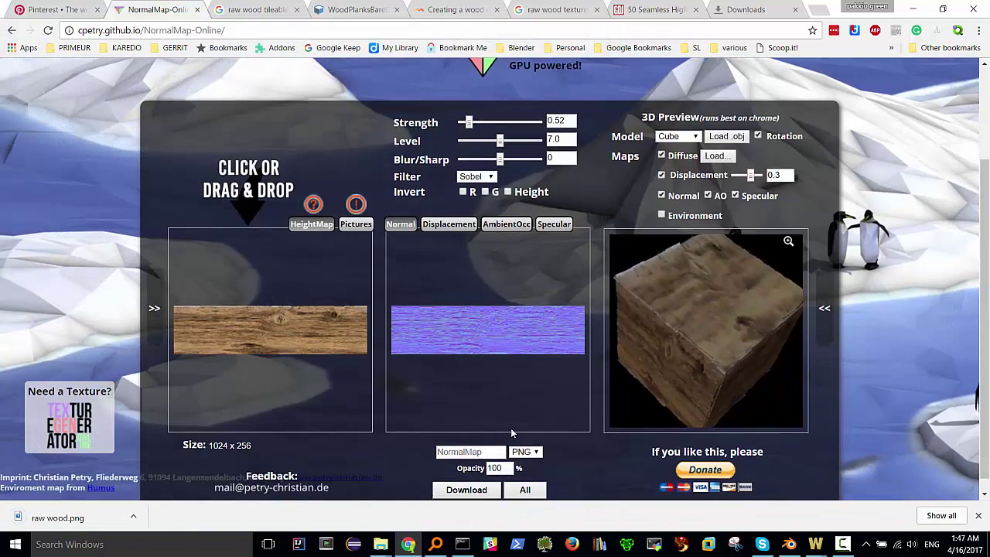
pyautogui.click(471, 477)
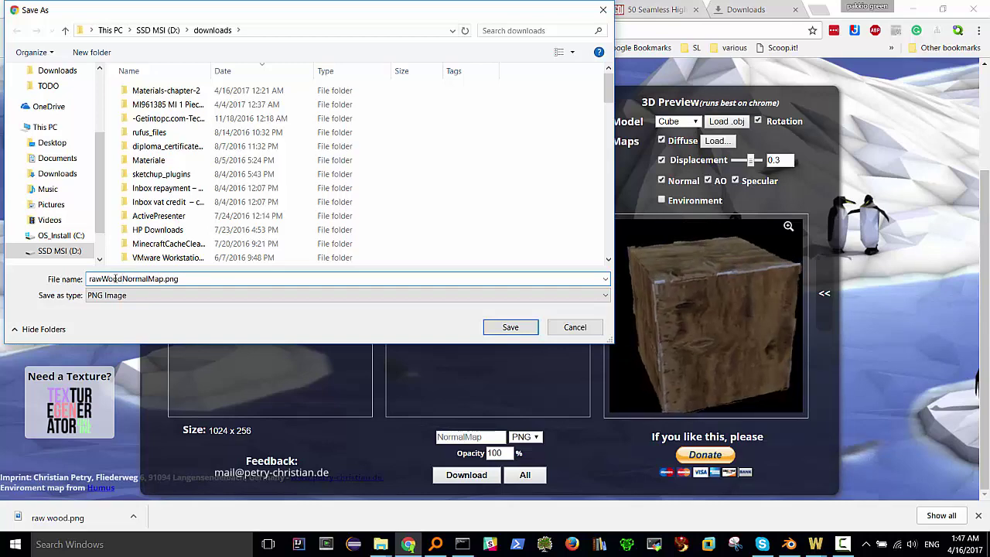
pyautogui.press('Return')
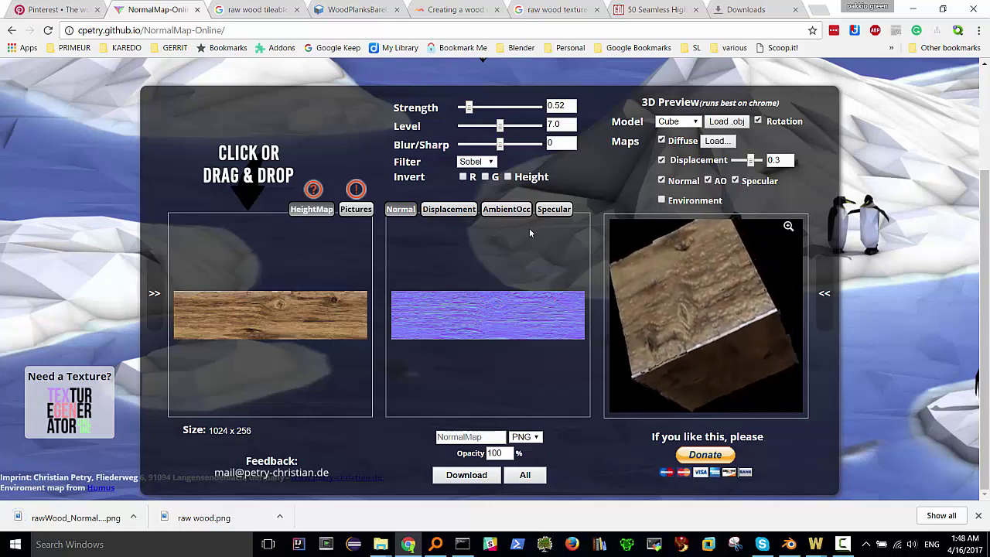
# Step: Switch to the Specular map and download it as rawWood_SpecularMap.png
pyautogui.click(554, 210)
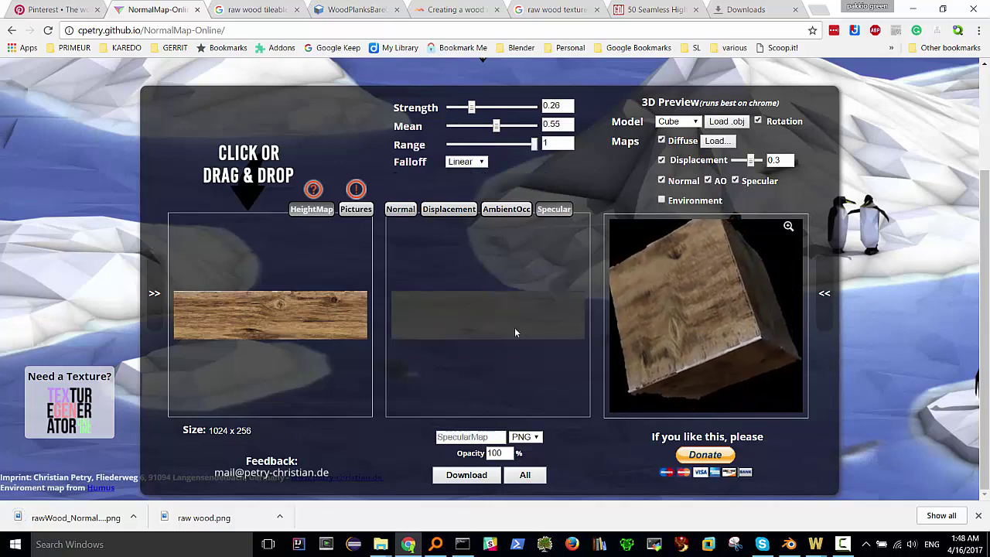
pyautogui.click(438, 439)
pyautogui.click(466, 475)
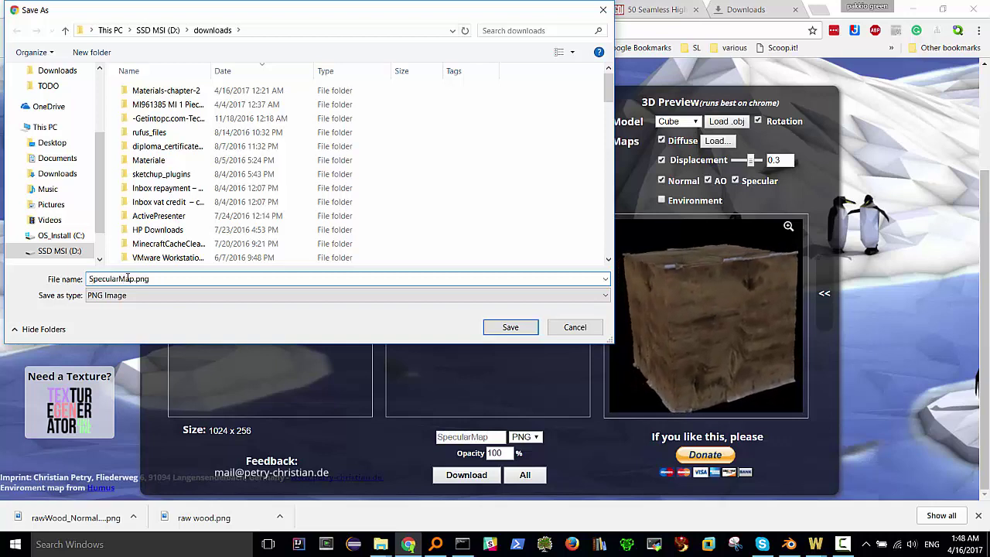
pyautogui.write('rawW')
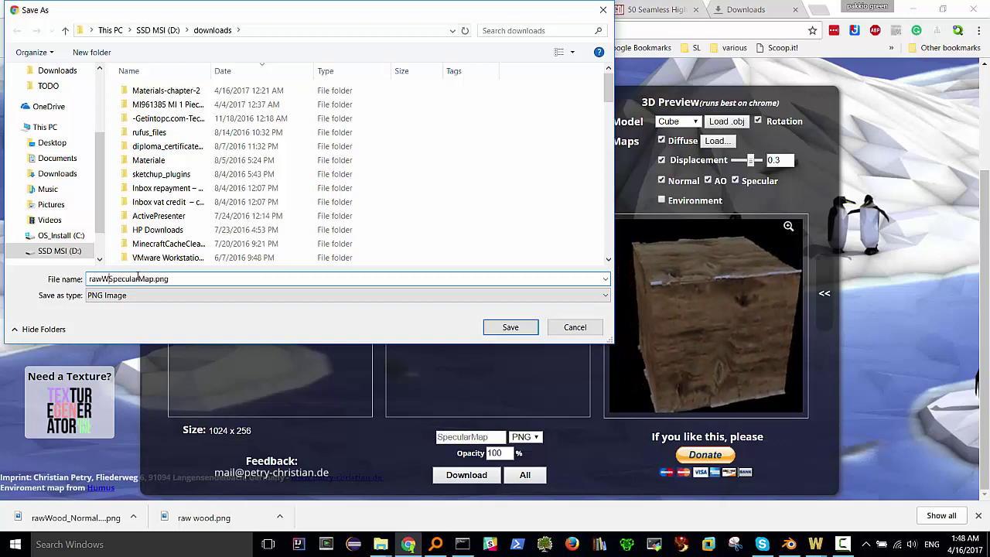
pyautogui.write('ood_')
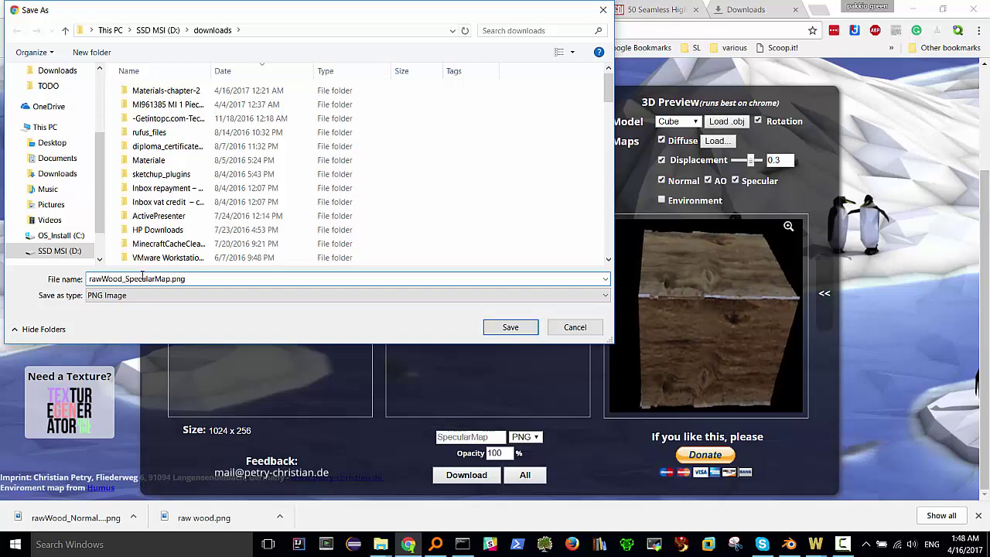
pyautogui.press('Return')
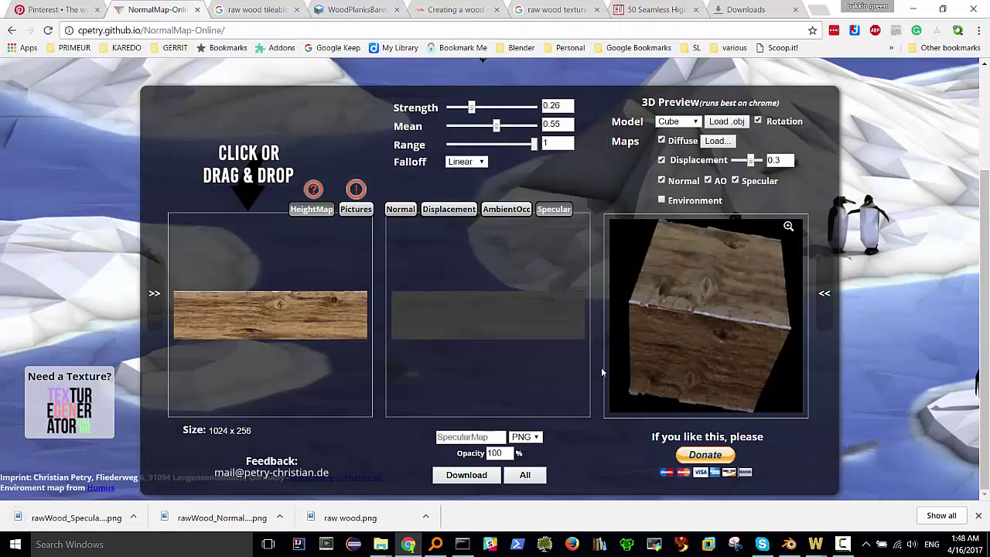